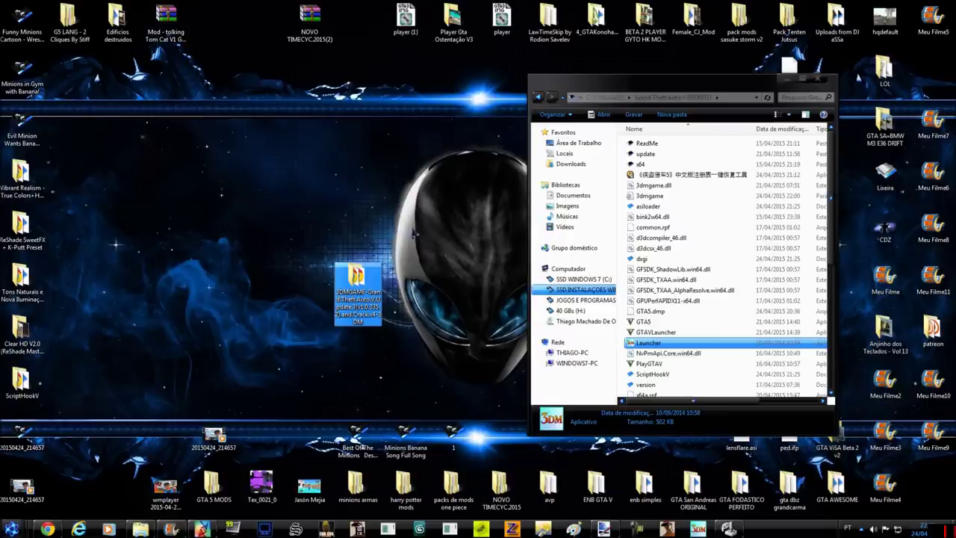
{"action": "key", "text": "F2"}
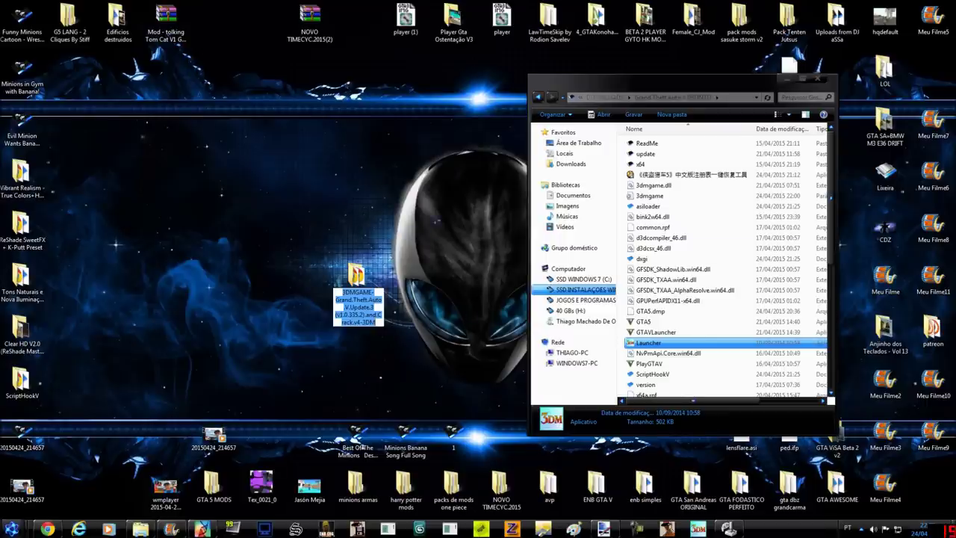
{"action": "key", "text": "Return"}
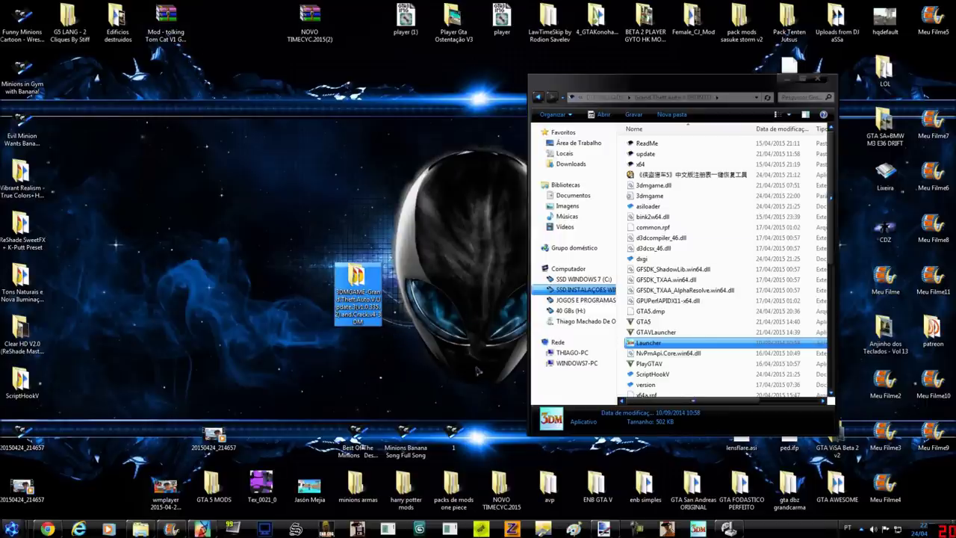
Step: Copy 3dmgame.dll, 3dmgame and Launcher from the Crack folder inside the 3DMGAME update folder on the desktop
{"action": "mouse_move", "coordinate": [359, 320]}
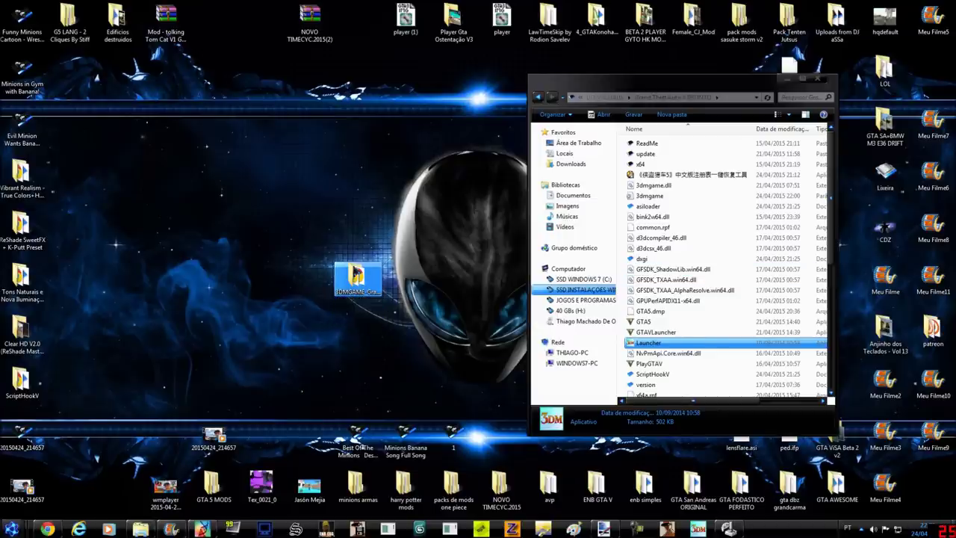
{"action": "double_click", "coordinate": [357, 277]}
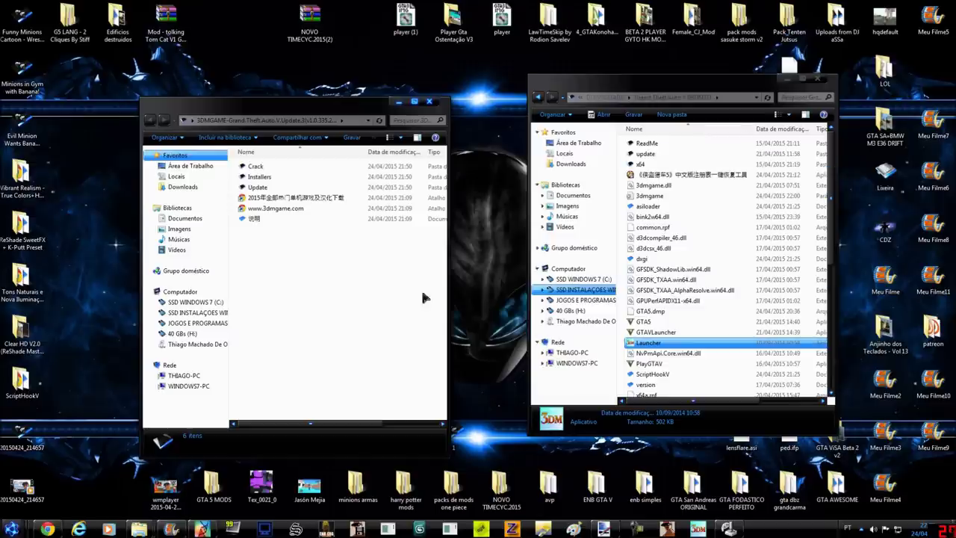
{"action": "double_click", "coordinate": [288, 166]}
{"action": "left_click", "coordinate": [289, 165]}
{"action": "key", "text": "shift+Down"}
{"action": "key", "text": "shift+Down"}
{"action": "right_click", "coordinate": [296, 180]}
{"action": "left_click", "coordinate": [334, 378]}
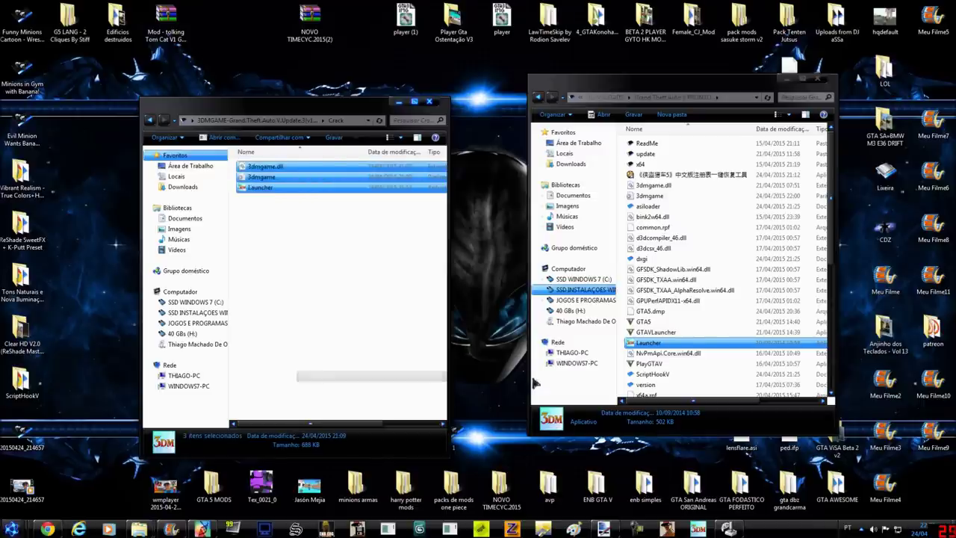
Step: Paste the Crack files into the Grand Theft Auto V PRONTO folder, replacing the existing files for every conflict
{"action": "right_click", "coordinate": [714, 211]}
{"action": "left_click", "coordinate": [729, 275]}
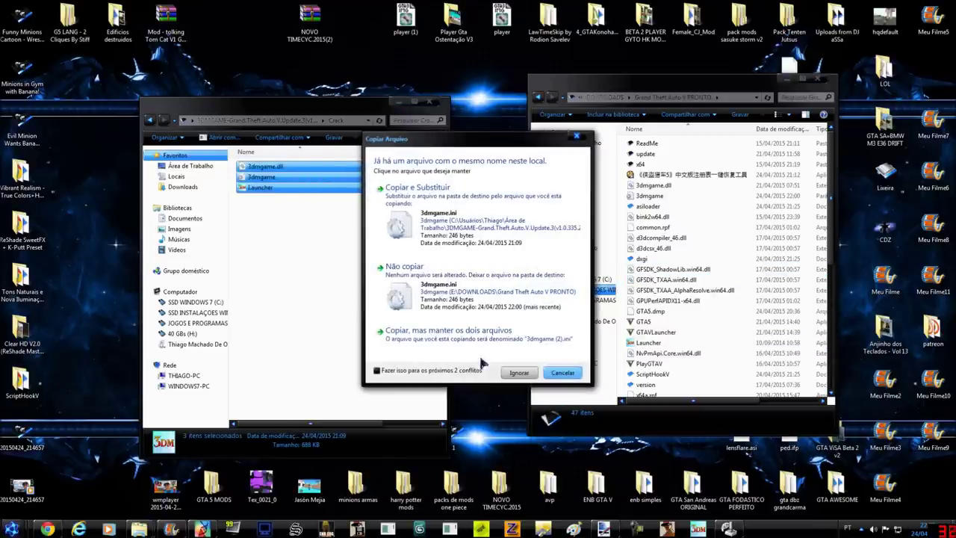
{"action": "left_click", "coordinate": [462, 375]}
{"action": "left_click", "coordinate": [480, 209]}
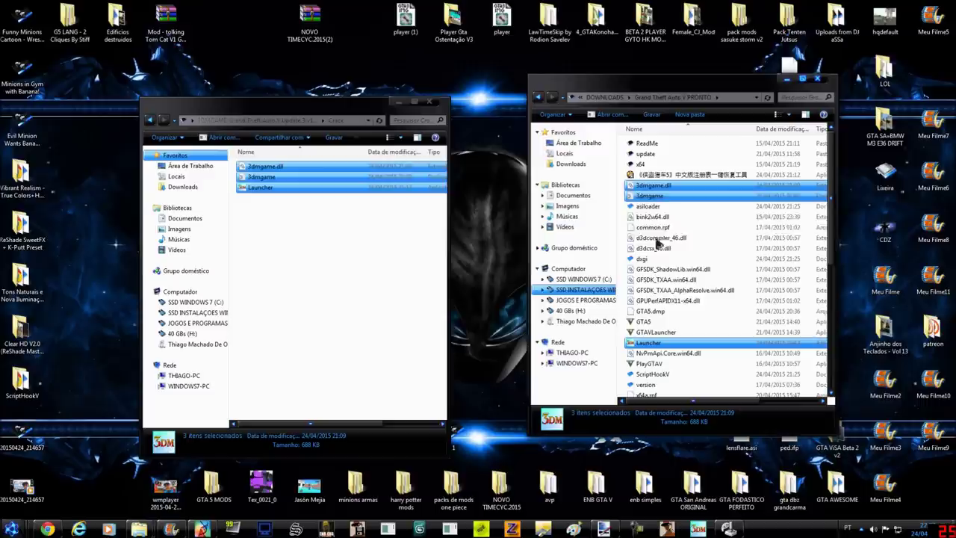
Step: Return to the update package's main folder and copy everything inside its Update folder
{"action": "left_click", "coordinate": [149, 119]}
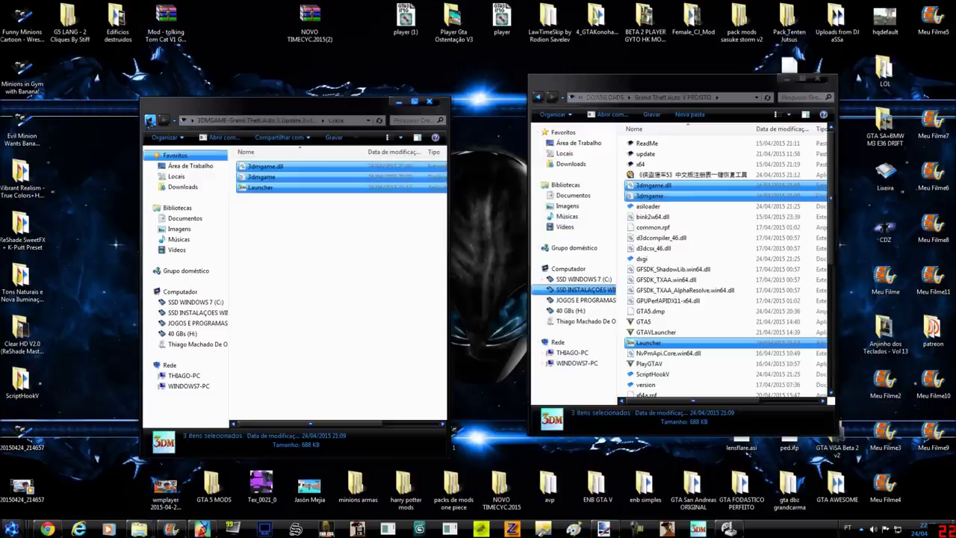
{"action": "left_click", "coordinate": [270, 189]}
{"action": "double_click", "coordinate": [270, 189]}
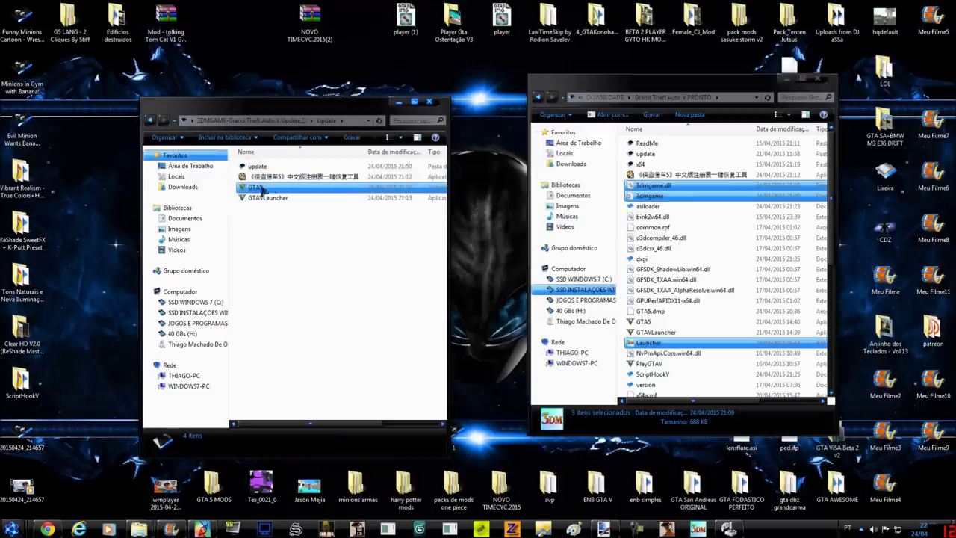
{"action": "key", "text": "ctrl+a"}
{"action": "right_click", "coordinate": [290, 196]}
{"action": "left_click", "coordinate": [363, 387]}
Step: Paste the Update folder's contents into the Grand Theft Auto V PRONTO folder, replacing the existing files
{"action": "right_click", "coordinate": [721, 218]}
{"action": "left_click", "coordinate": [746, 287]}
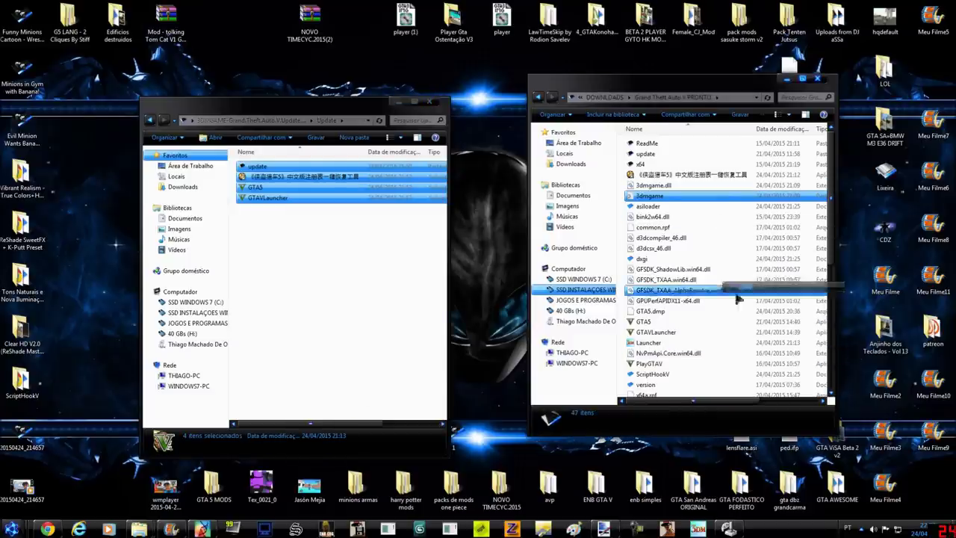
{"action": "left_click", "coordinate": [470, 216]}
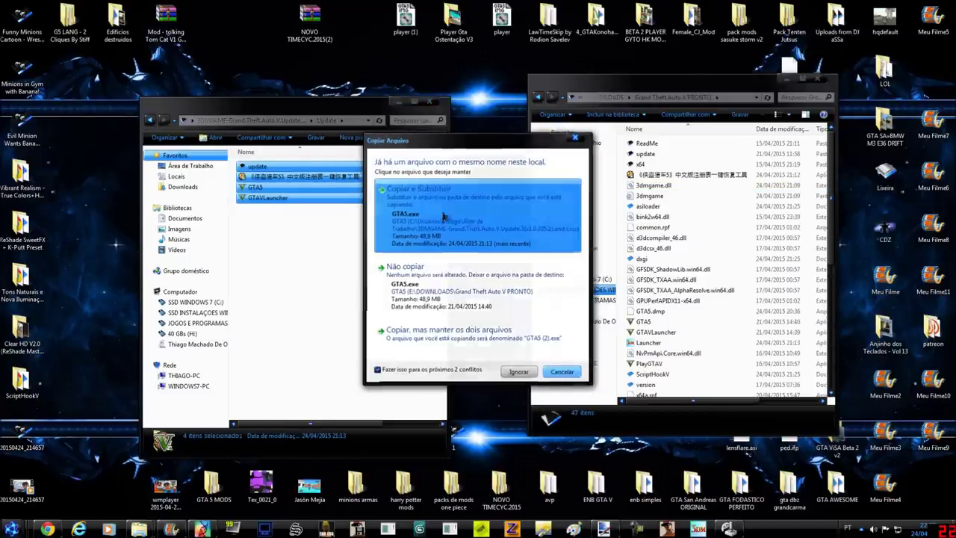
{"action": "left_click", "coordinate": [466, 357]}
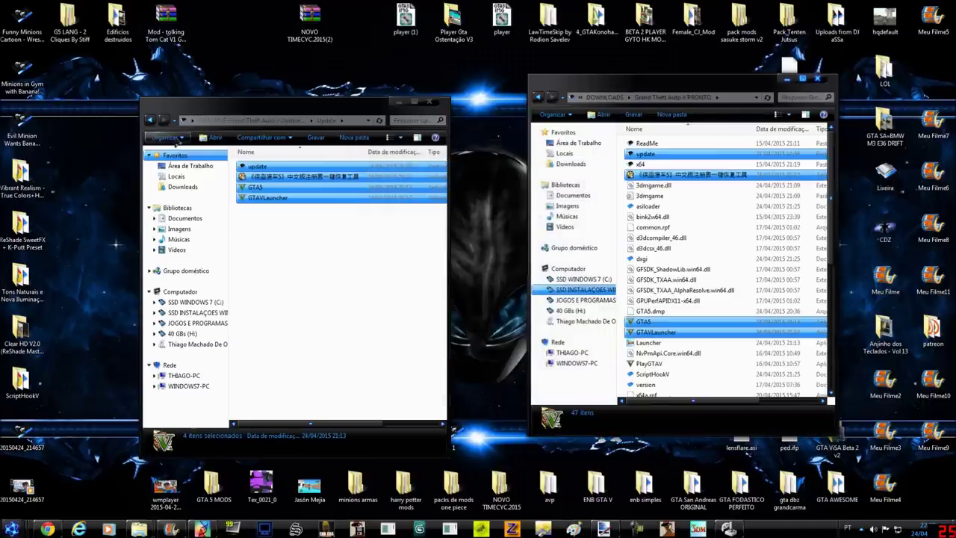
Step: Return to the update package's main folder and open its Installers folder
{"action": "key", "text": "BackSpace"}
{"action": "double_click", "coordinate": [258, 176]}
{"action": "left_click", "coordinate": [265, 171]}
{"action": "double_click", "coordinate": [296, 171]}
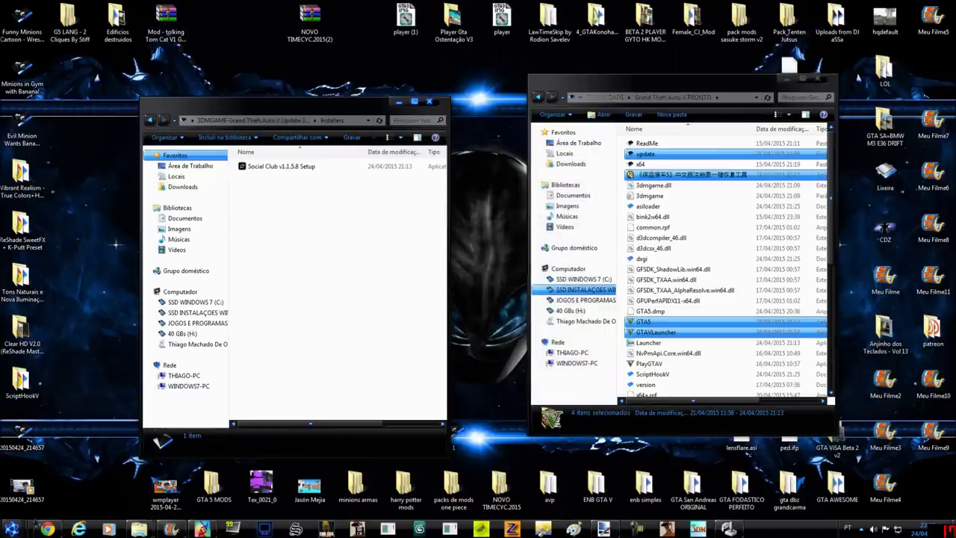
Step: Uninstall Rockstar Games Social Club through the Windows list of installed programs, then show the removal details and close the uninstaller
{"action": "left_click", "coordinate": [10, 529]}
{"action": "left_click", "coordinate": [153, 404]}
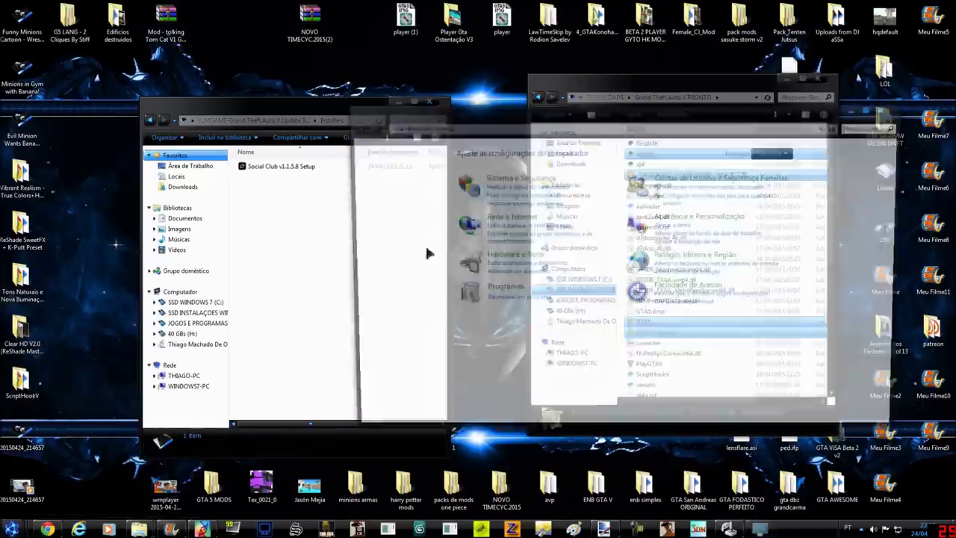
{"action": "left_click", "coordinate": [502, 297]}
{"action": "scroll", "coordinate": [553, 366], "scroll_direction": "down", "scroll_amount": 5}
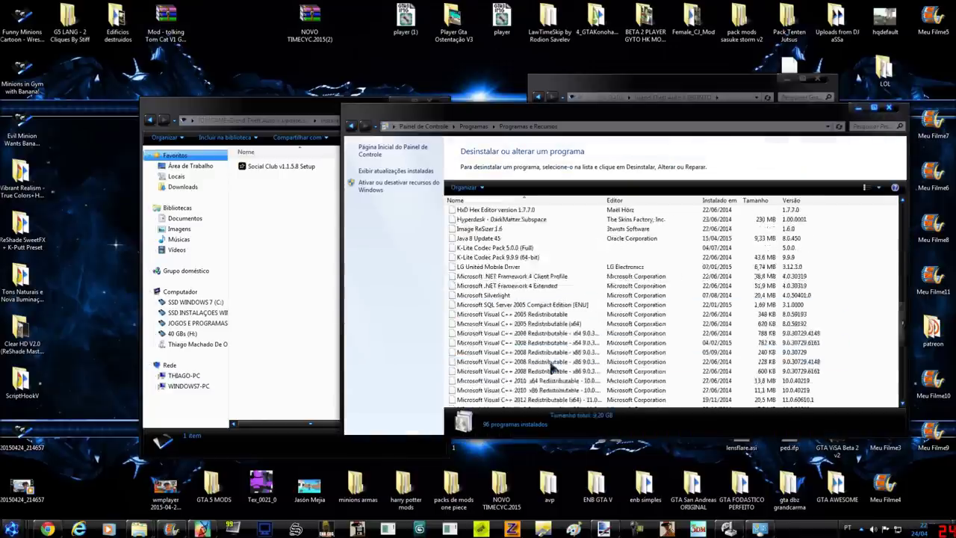
{"action": "scroll", "coordinate": [553, 366], "scroll_direction": "down", "scroll_amount": 10}
{"action": "left_click", "coordinate": [479, 306]}
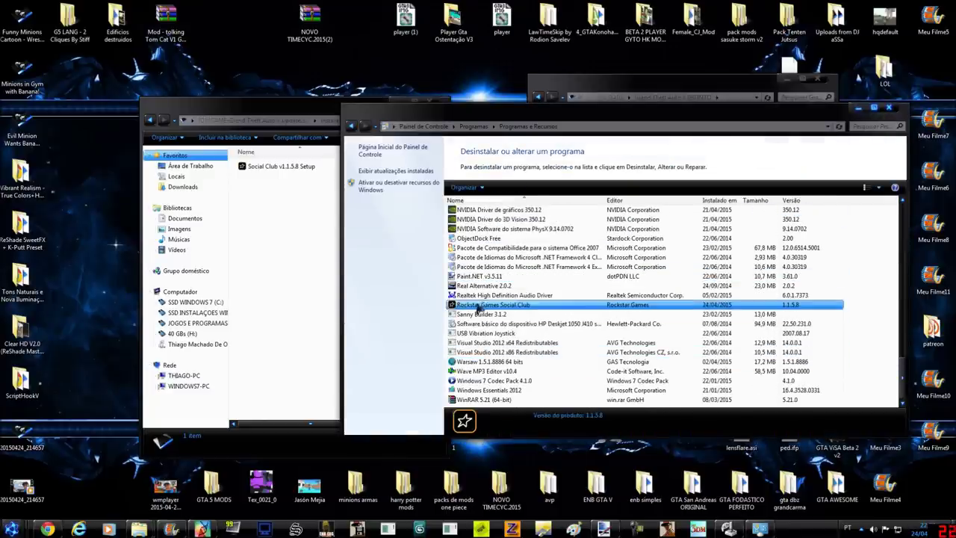
{"action": "double_click", "coordinate": [479, 305]}
{"action": "left_click", "coordinate": [508, 301]}
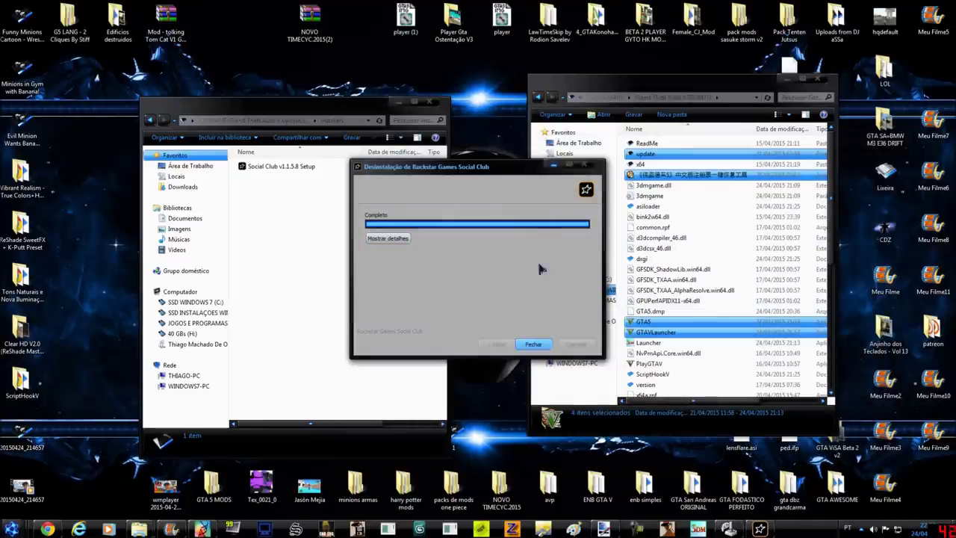
{"action": "left_click", "coordinate": [400, 239]}
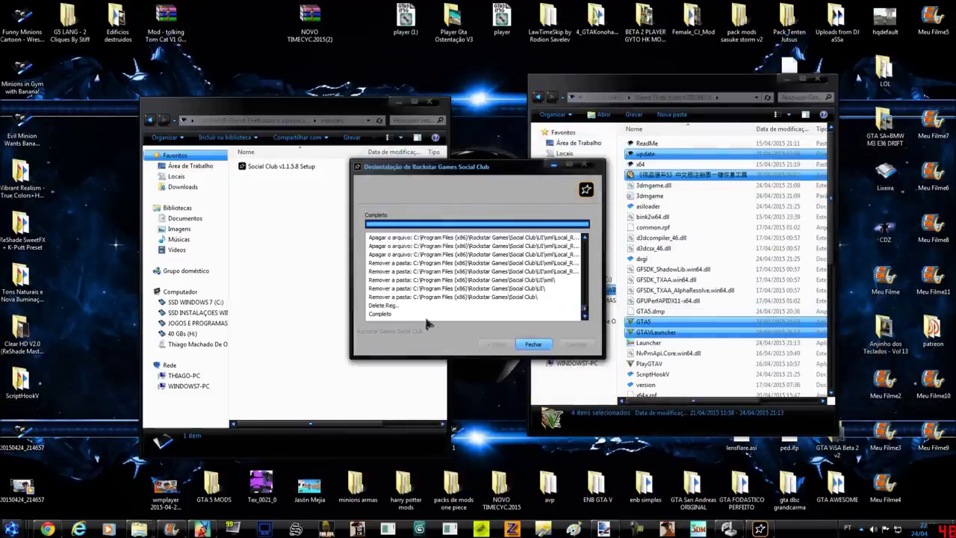
{"action": "left_click", "coordinate": [533, 344]}
Step: Install Social Club from the Social Club v1.1.5.8 Setup, accepting the licence, and return to the update package's main folder
{"action": "left_click", "coordinate": [288, 169]}
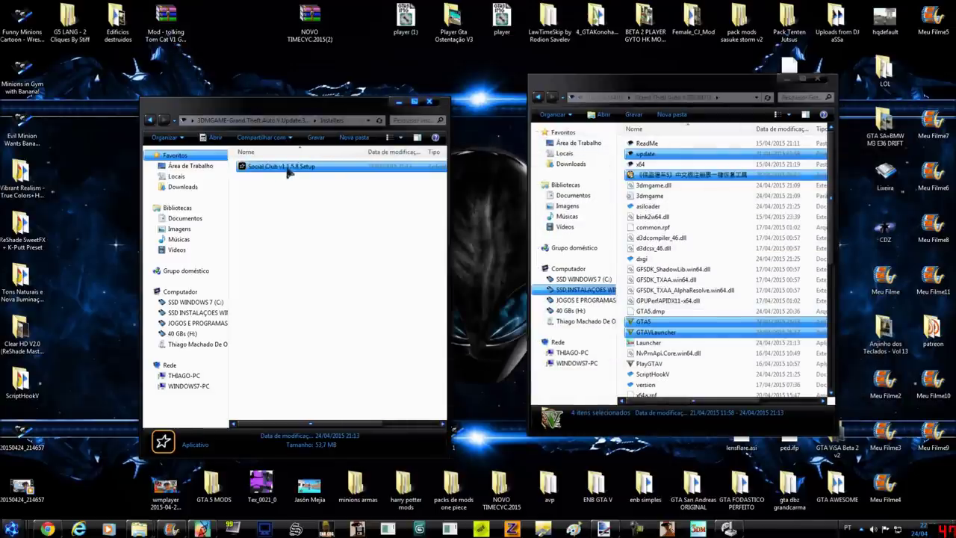
{"action": "double_click", "coordinate": [288, 170]}
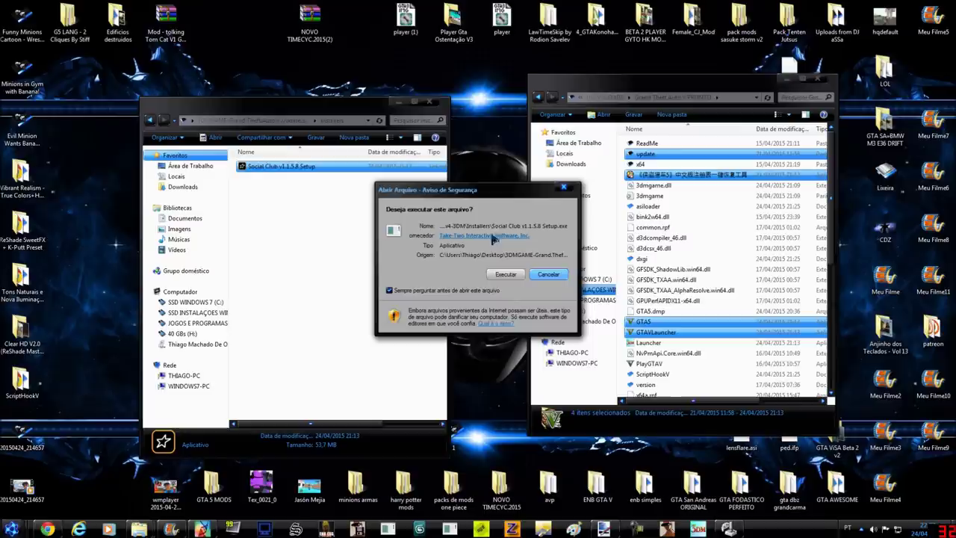
{"action": "left_click", "coordinate": [505, 274]}
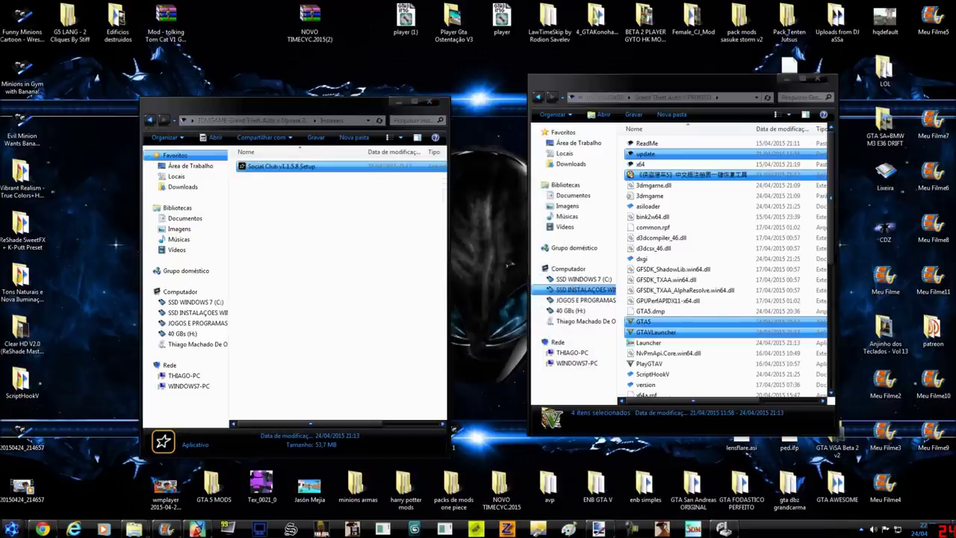
{"action": "left_click", "coordinate": [529, 343]}
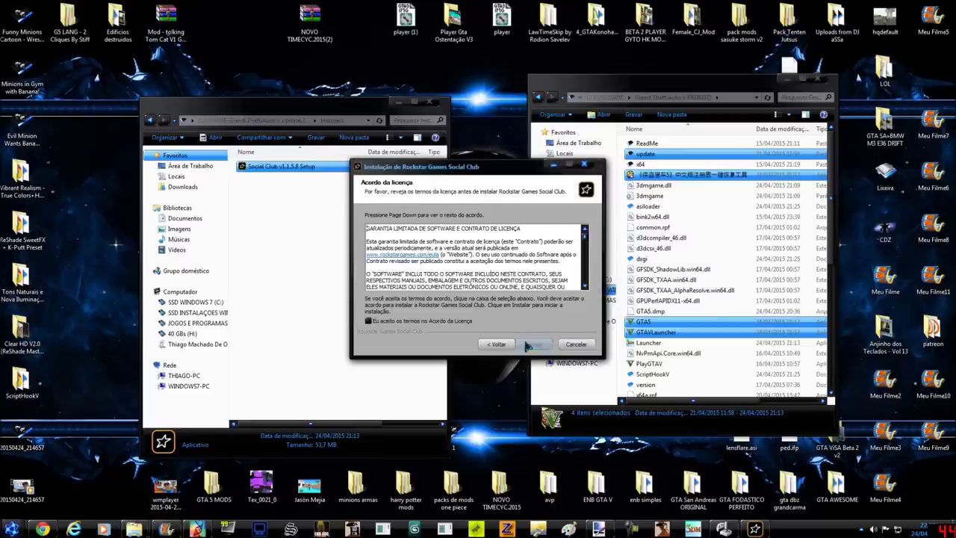
{"action": "left_click", "coordinate": [547, 348]}
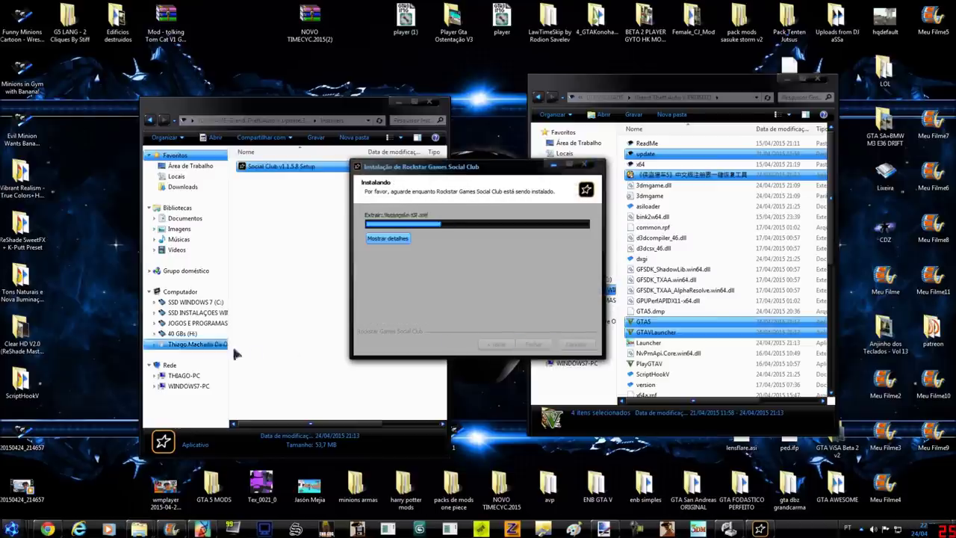
{"action": "left_click", "coordinate": [533, 344]}
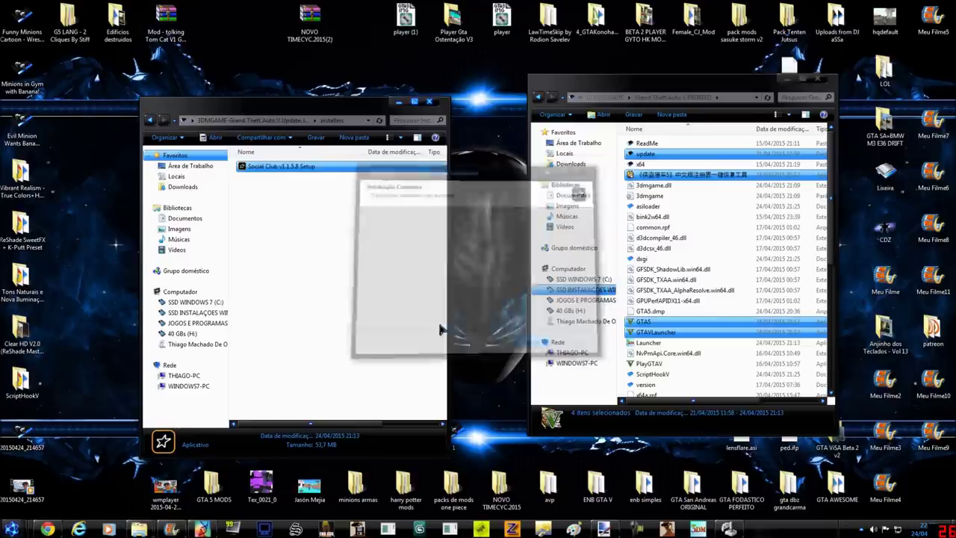
{"action": "left_click", "coordinate": [150, 120]}
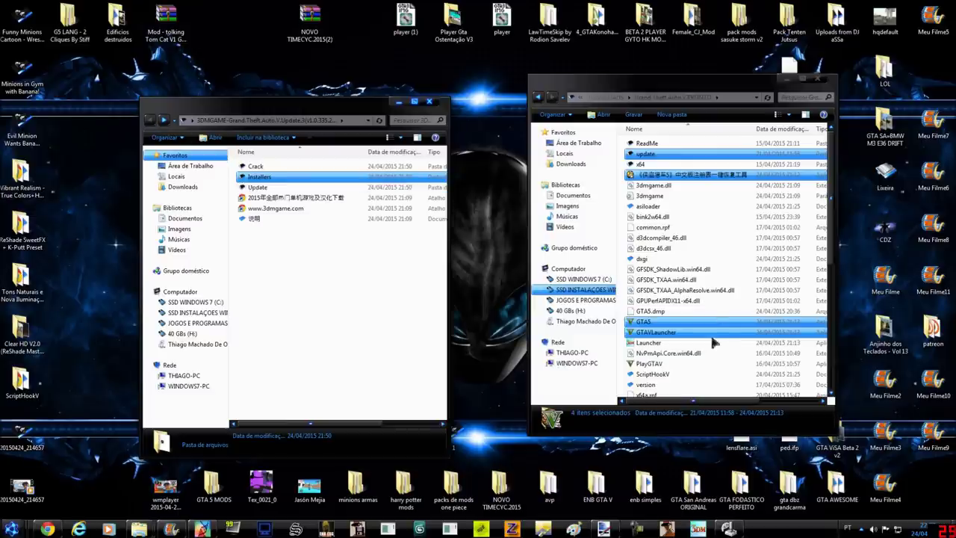
Step: Apply the compatibility properties of Launcher in the game folder with running as administrator enabled
{"action": "left_click", "coordinate": [648, 344]}
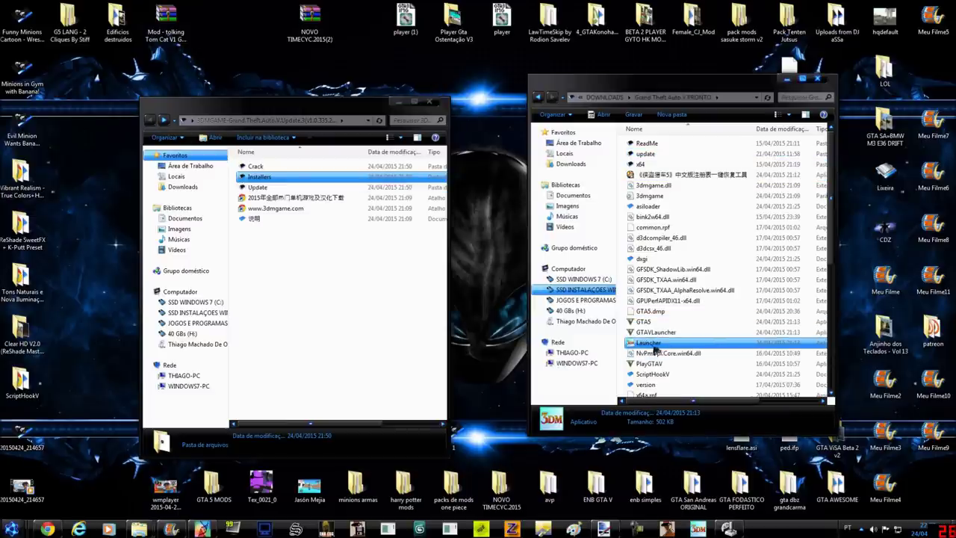
{"action": "right_click", "coordinate": [648, 345]}
{"action": "left_click", "coordinate": [692, 333]}
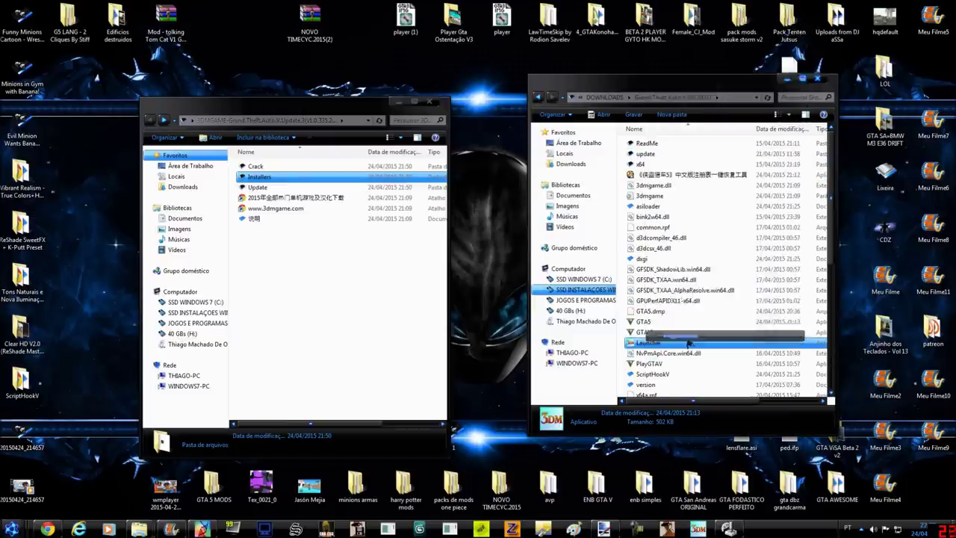
{"action": "left_click", "coordinate": [732, 284]}
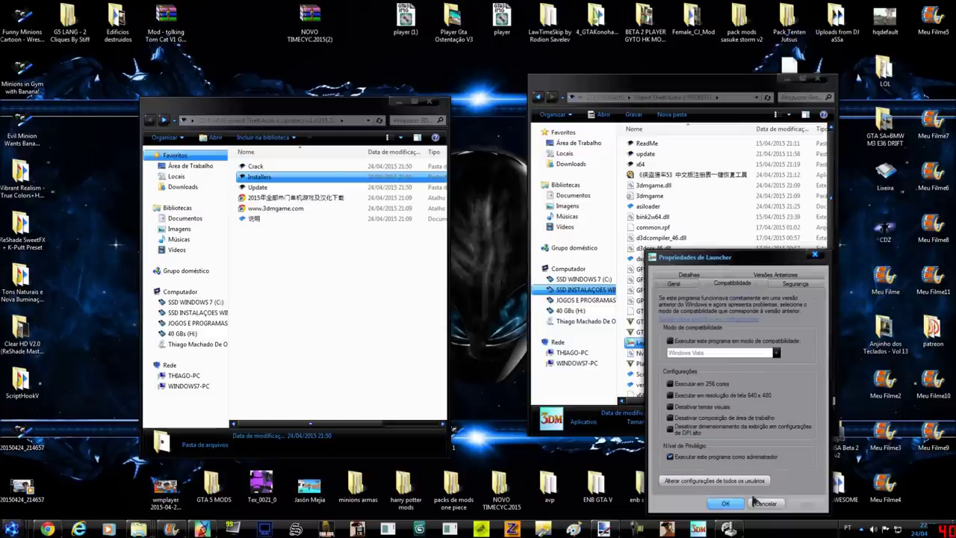
{"action": "left_click", "coordinate": [736, 505]}
Step: Start the game with Launcher, confirm running it, and open the settings page of the in-game pause menu
{"action": "double_click", "coordinate": [661, 345]}
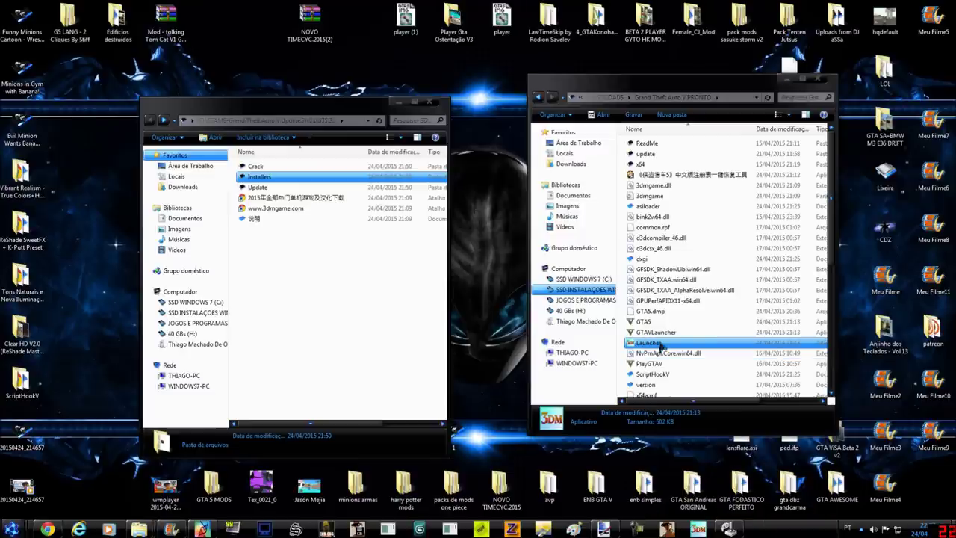
{"action": "left_click", "coordinate": [511, 275]}
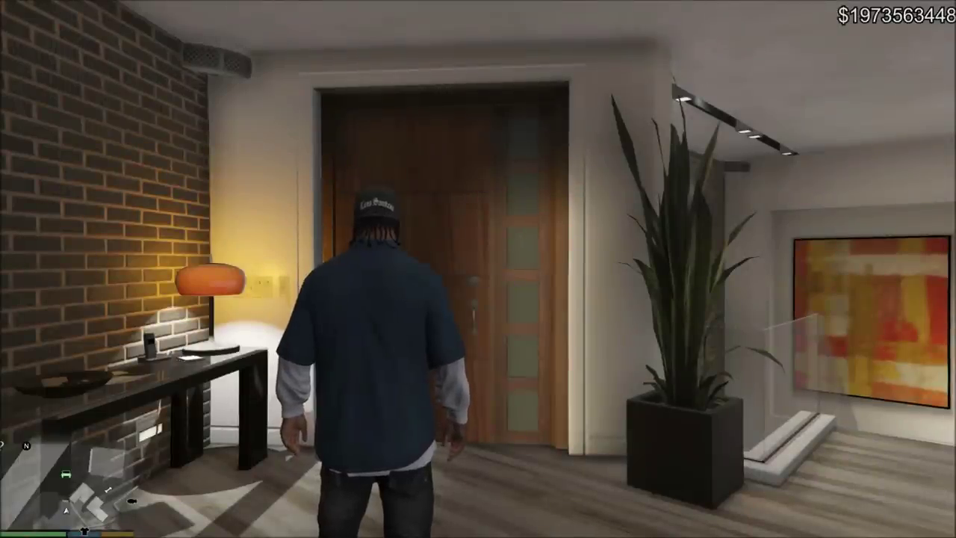
{"action": "key", "text": "Escape"}
{"action": "left_click", "coordinate": [551, 101]}
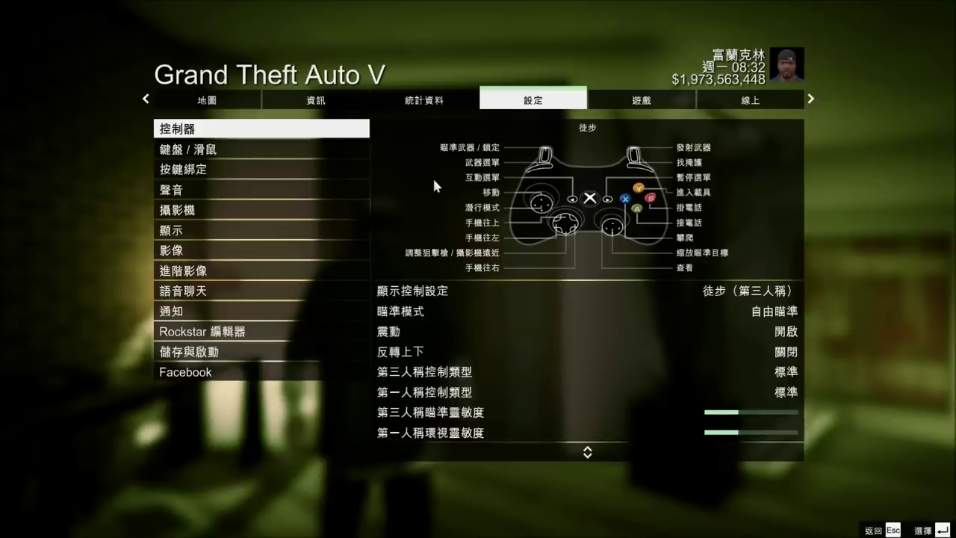
Step: Quit Grand Theft Auto V and close the update package's folder window
{"action": "key", "text": "alt+F4"}
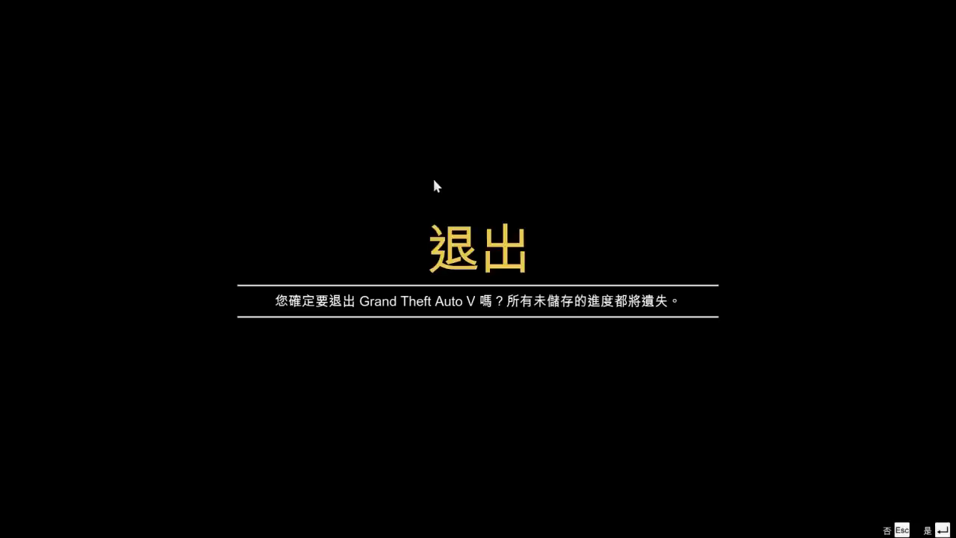
{"action": "key", "text": "Return"}
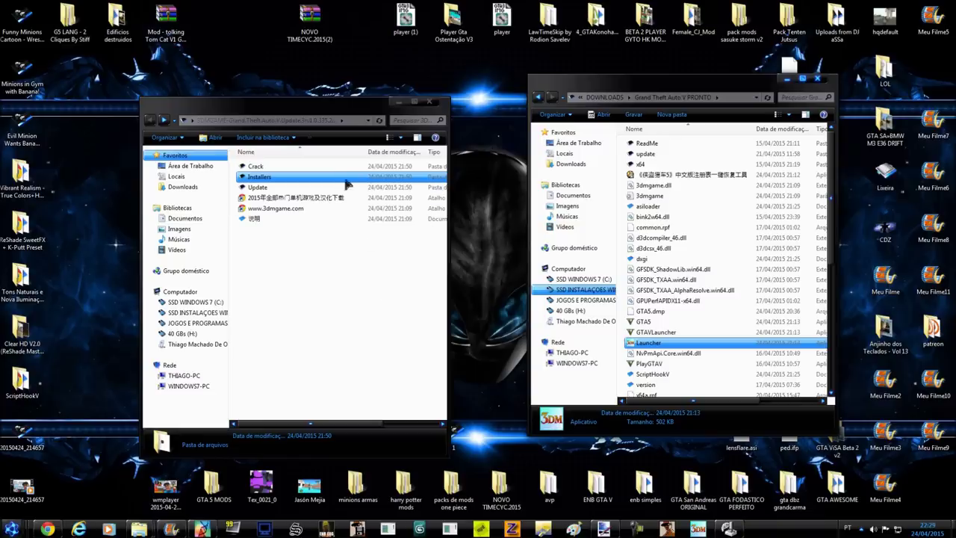
{"action": "left_click", "coordinate": [430, 102]}
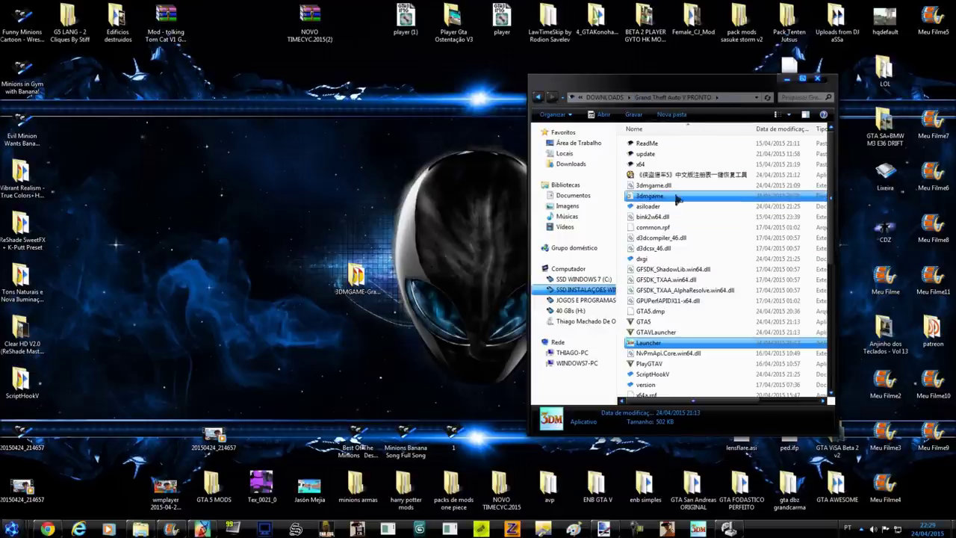
Step: Open the properties of the 3dmgame configuration file in the game folder and move the folder window clear of them
{"action": "left_click", "coordinate": [651, 200]}
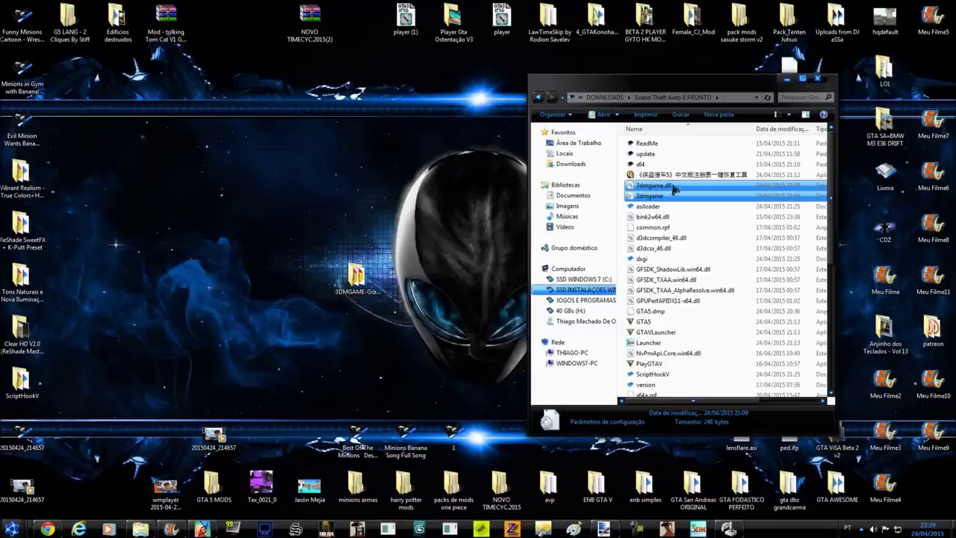
{"action": "left_click", "coordinate": [647, 197]}
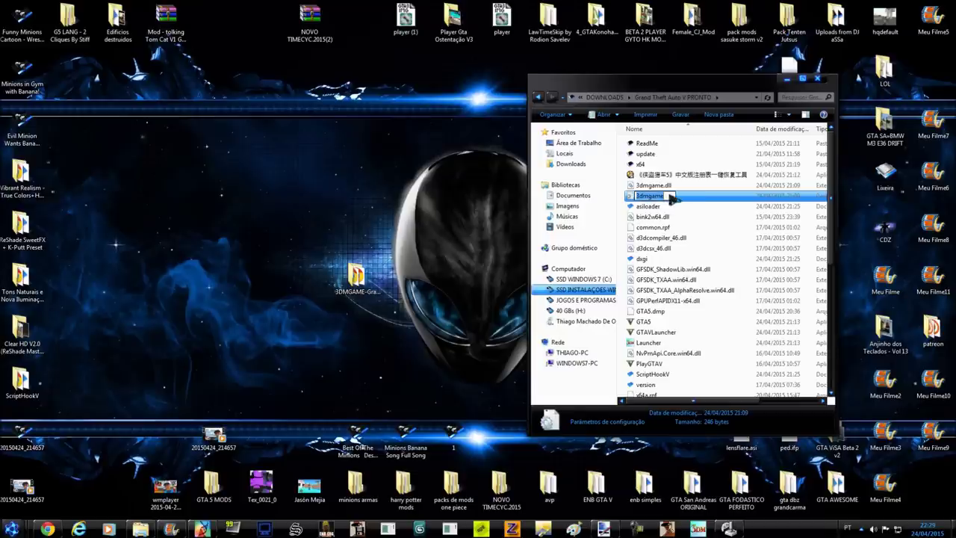
{"action": "right_click", "coordinate": [656, 198]}
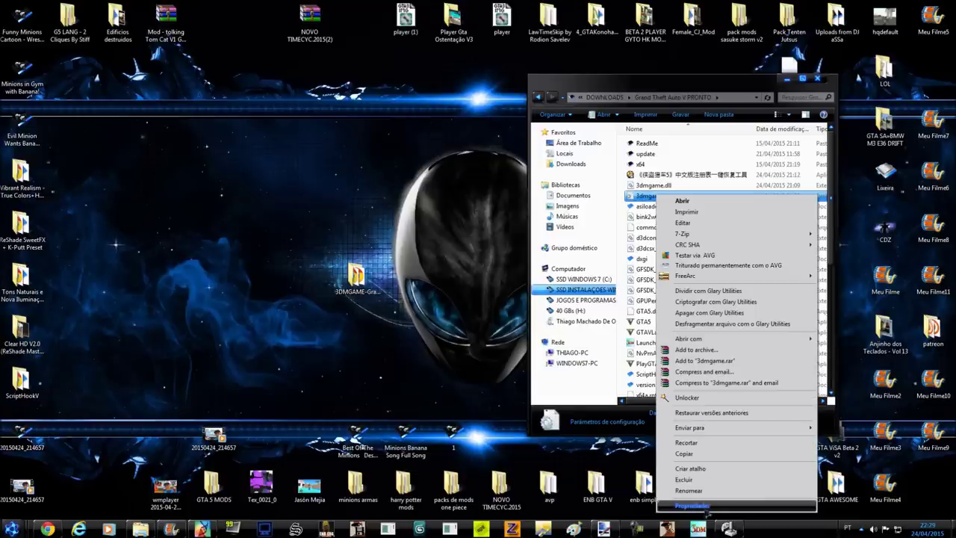
{"action": "left_click", "coordinate": [706, 507]}
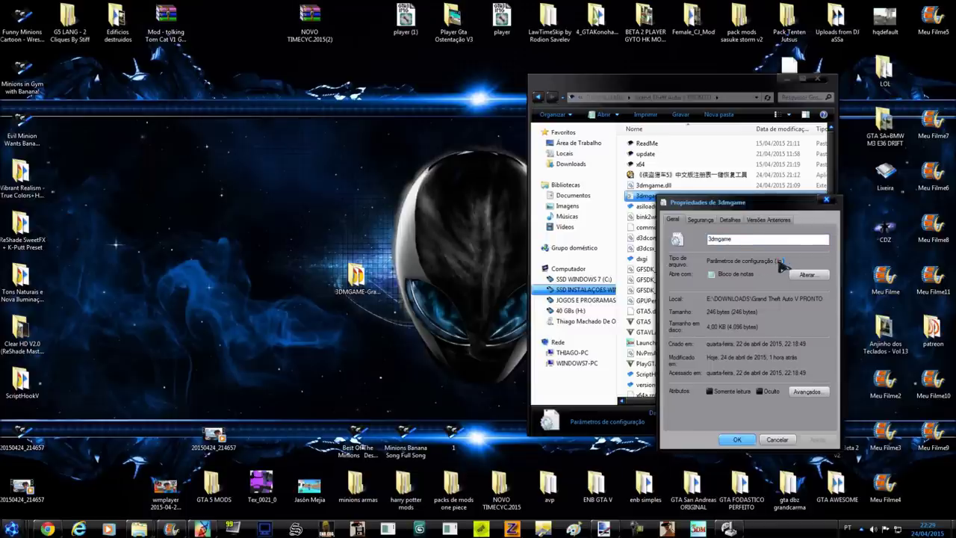
{"action": "left_click_drag", "start_coordinate": [781, 262], "coordinate": [774, 267]}
{"action": "left_click", "coordinate": [671, 88]}
{"action": "left_click_drag", "start_coordinate": [670, 87], "coordinate": [452, 94]}
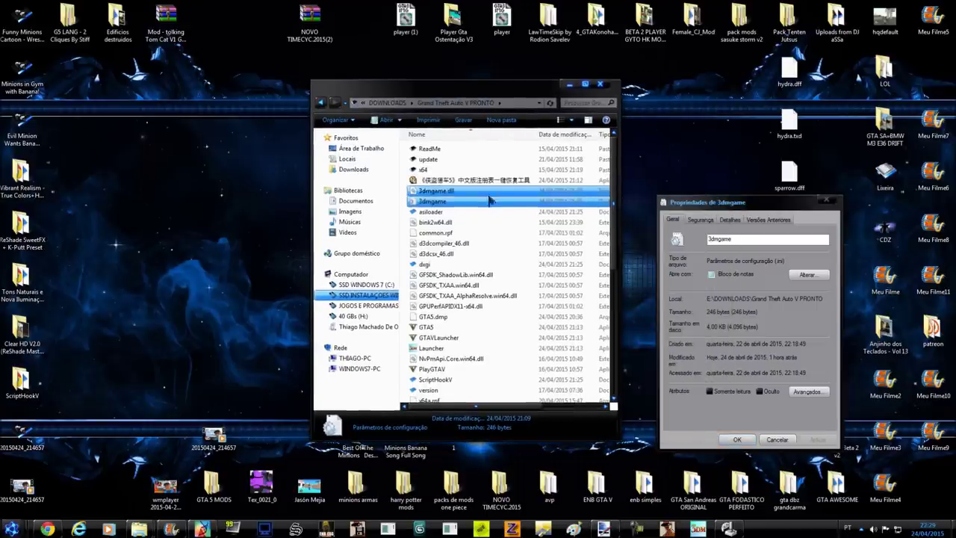
Step: Assign Bloco de notas as the program for opening 3dmgame.ini in its properties and open the file
{"action": "left_click", "coordinate": [720, 276]}
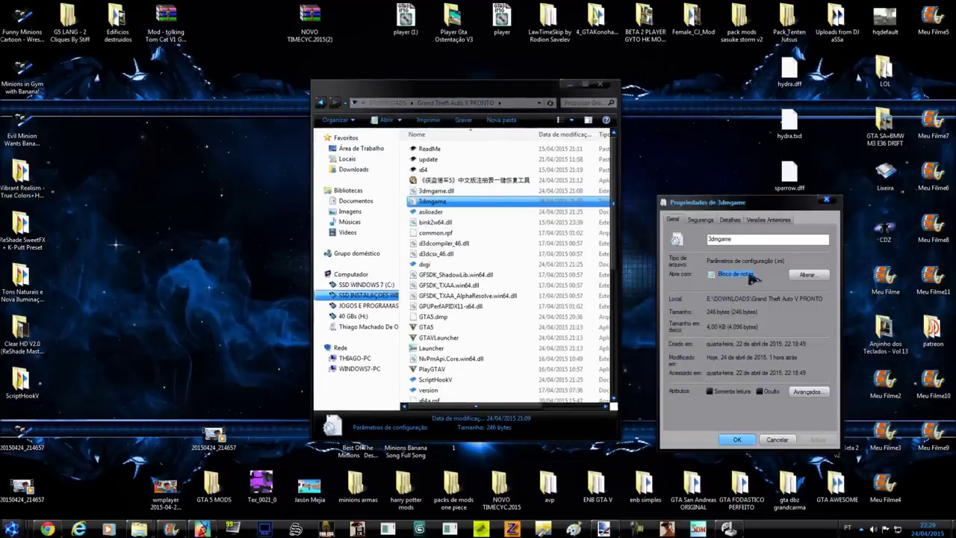
{"action": "right_click", "coordinate": [455, 203]}
{"action": "left_click", "coordinate": [788, 430]}
{"action": "left_click", "coordinate": [819, 278]}
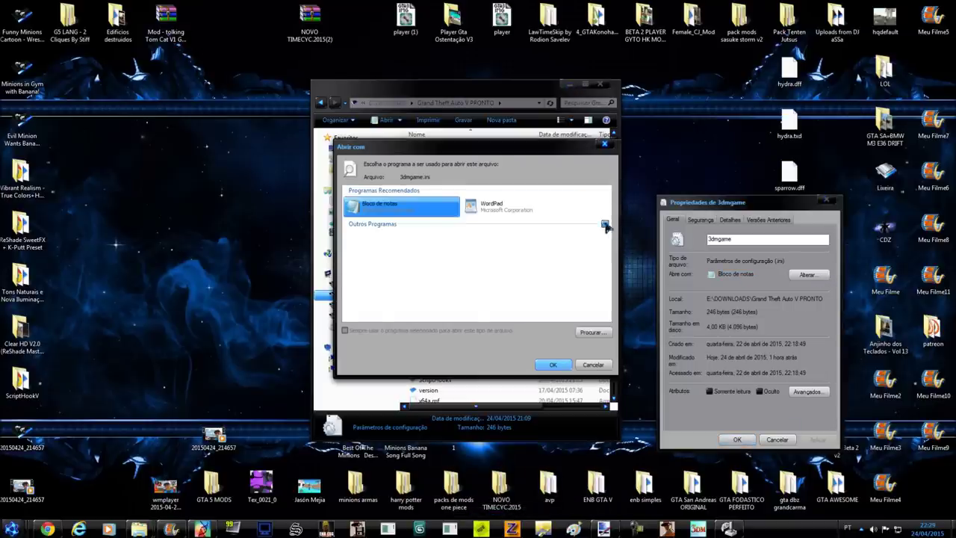
{"action": "left_click", "coordinate": [605, 227]}
{"action": "scroll", "coordinate": [438, 288], "scroll_direction": "down", "scroll_amount": 2}
{"action": "scroll", "coordinate": [437, 289], "scroll_direction": "up", "scroll_amount": 2}
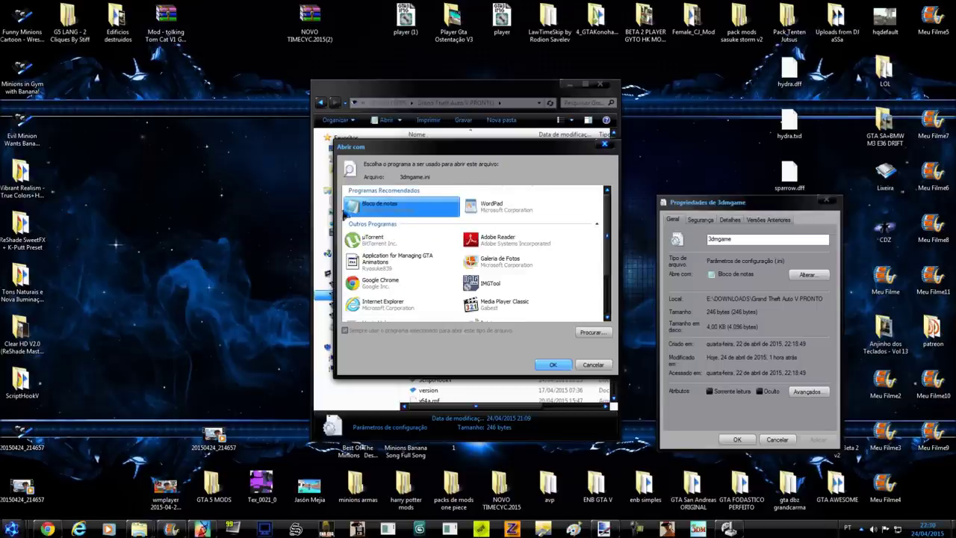
{"action": "left_click", "coordinate": [552, 365]}
{"action": "left_click", "coordinate": [818, 440]}
{"action": "left_click", "coordinate": [737, 439]}
{"action": "left_click_drag", "start_coordinate": [514, 96], "coordinate": [732, 105]}
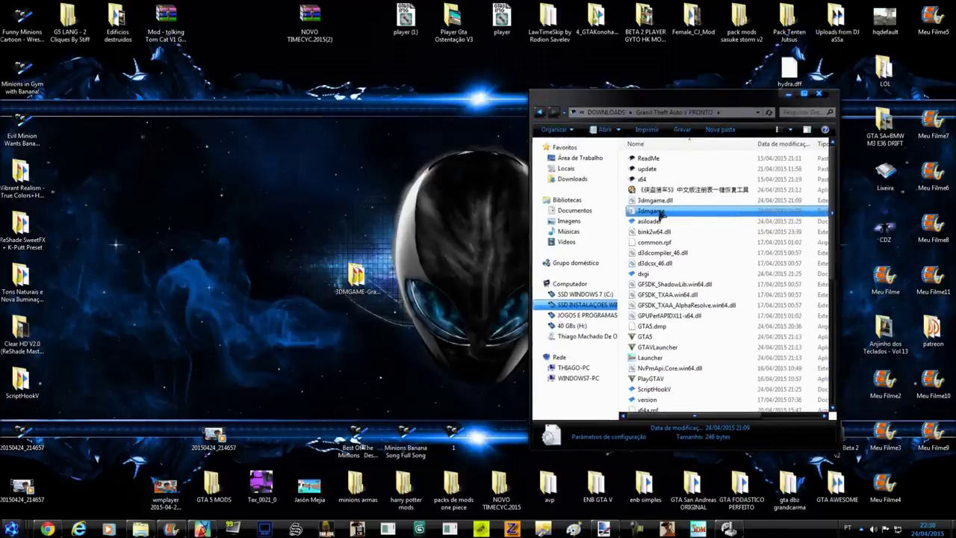
{"action": "double_click", "coordinate": [661, 212]}
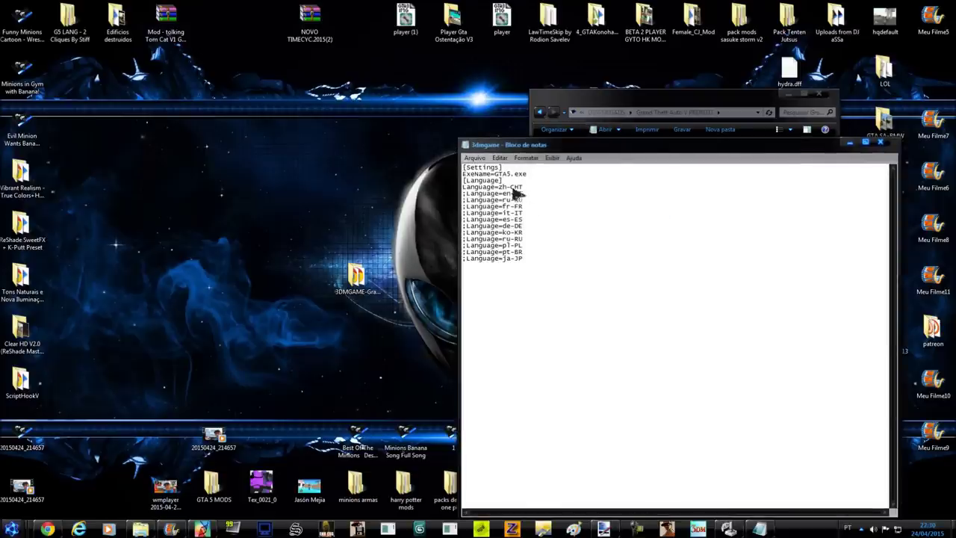
Step: Examine the language codes listed under [Language], from zh-CHT to ja-JP
{"action": "left_click_drag", "start_coordinate": [525, 259], "coordinate": [462, 192]}
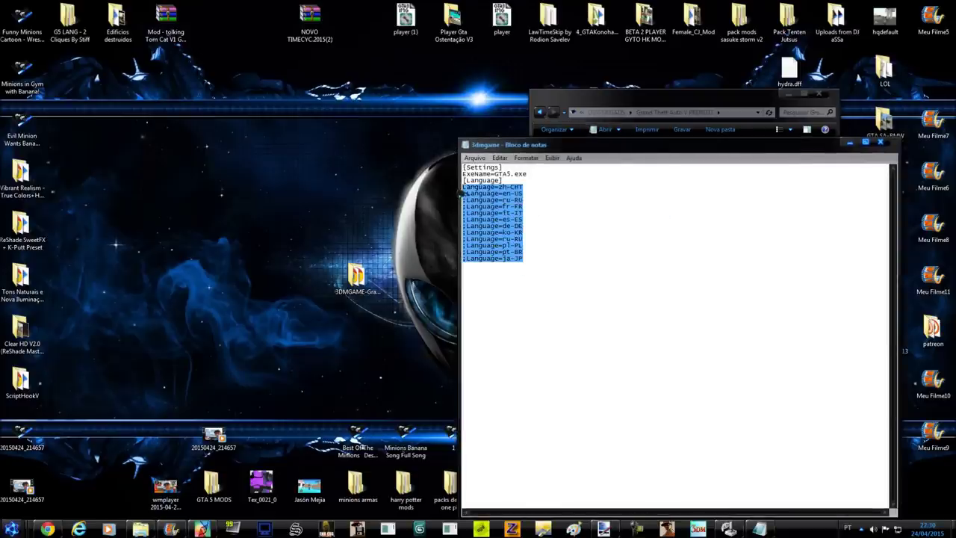
{"action": "left_click", "coordinate": [533, 202]}
{"action": "left_click_drag", "start_coordinate": [526, 187], "coordinate": [445, 191]}
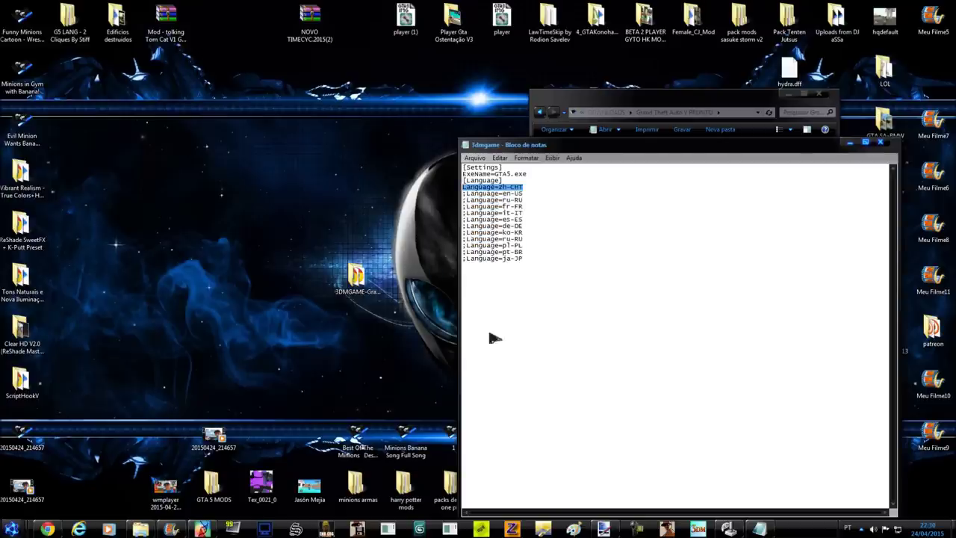
{"action": "left_click", "coordinate": [463, 189]}
{"action": "left_click_drag", "start_coordinate": [505, 191], "coordinate": [465, 193]}
{"action": "left_click", "coordinate": [520, 193]}
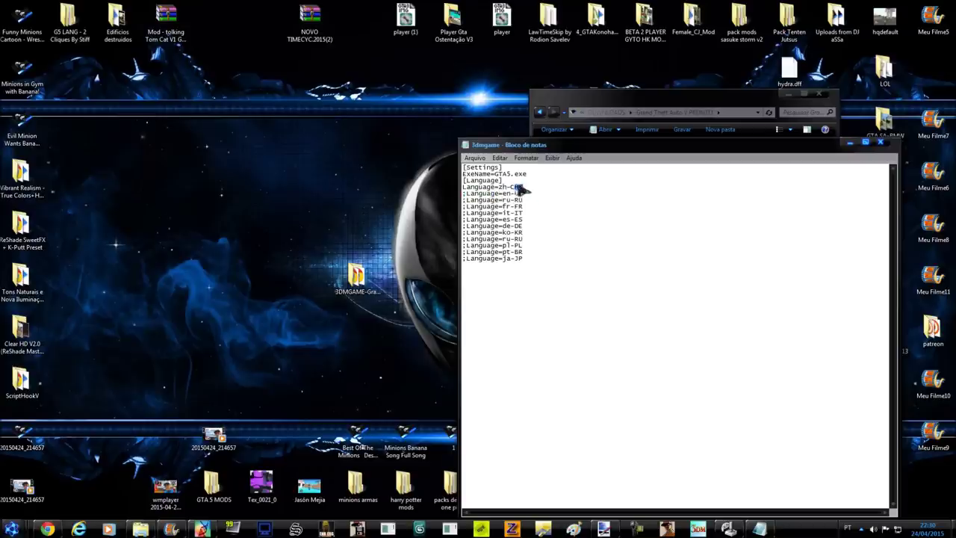
{"action": "left_click", "coordinate": [523, 196]}
{"action": "double_click", "coordinate": [517, 194]}
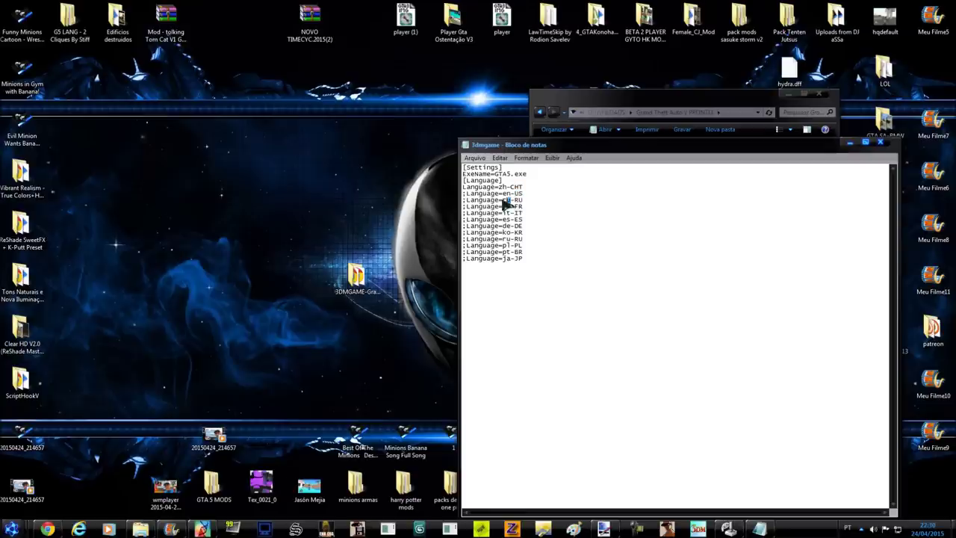
{"action": "double_click", "coordinate": [507, 207]}
{"action": "double_click", "coordinate": [516, 207]}
{"action": "left_click", "coordinate": [511, 222]}
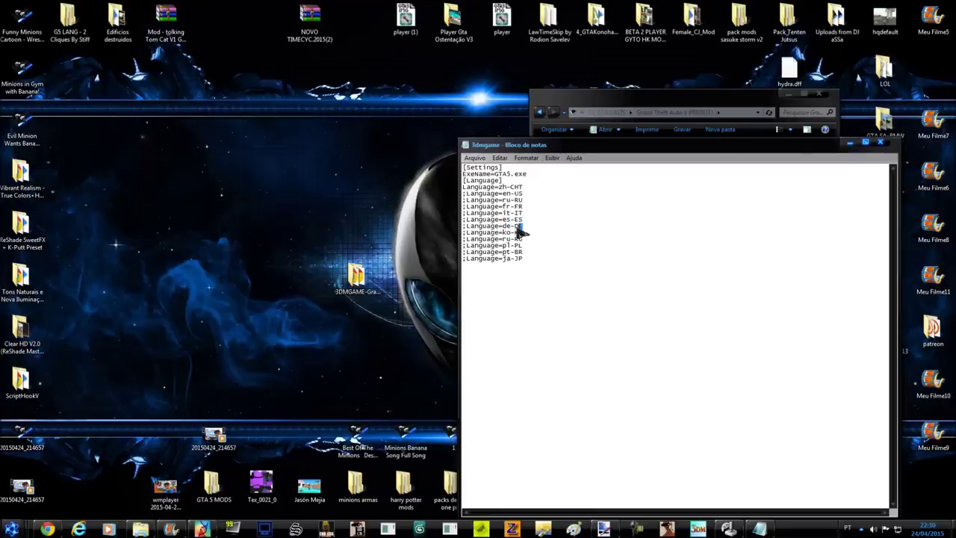
{"action": "left_click", "coordinate": [511, 237]}
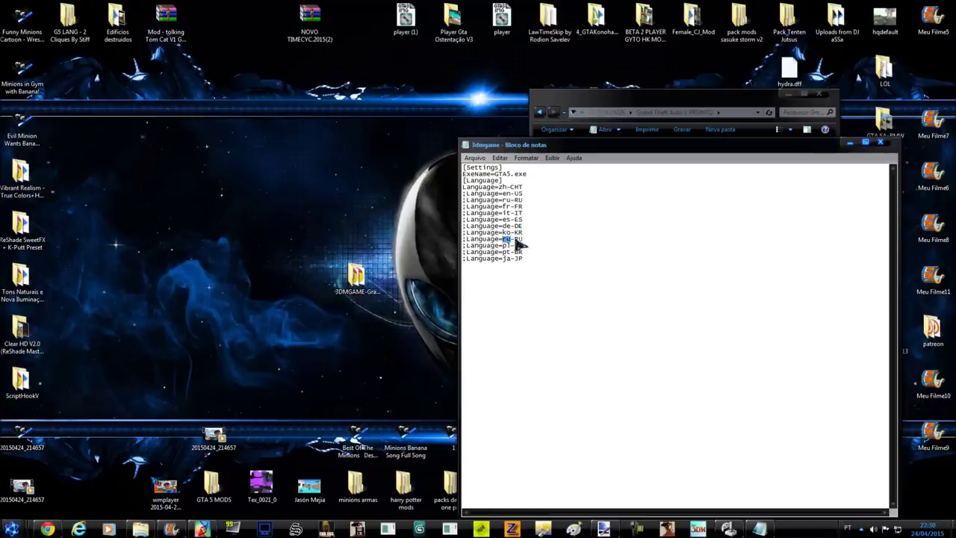
{"action": "left_click_drag", "start_coordinate": [511, 246], "coordinate": [497, 246]}
{"action": "left_click", "coordinate": [511, 260]}
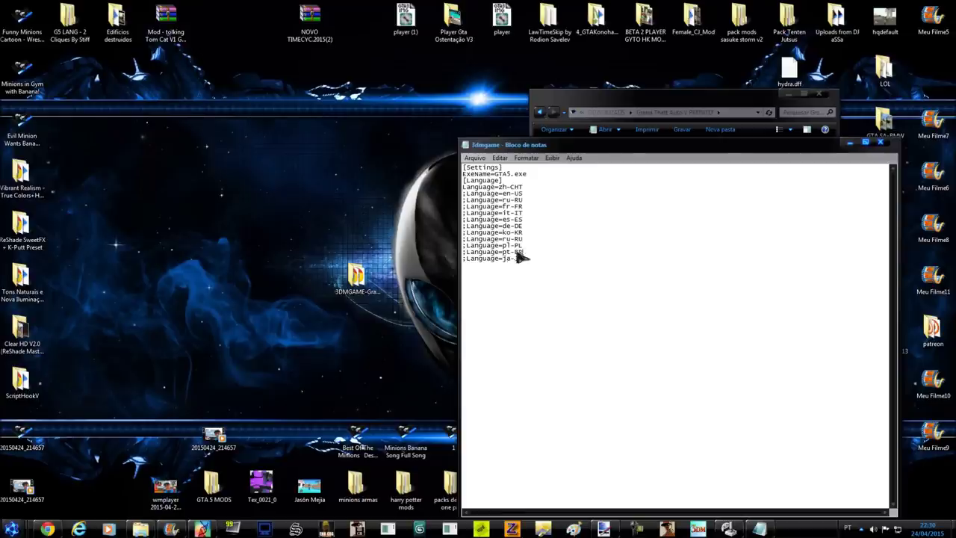
{"action": "left_click", "coordinate": [523, 261]}
Step: Remove the semicolon before Language=pt-BR, add one before Language=zh-CHT, and save the file
{"action": "left_click", "coordinate": [463, 187]}
{"action": "left_click_drag", "start_coordinate": [462, 194], "coordinate": [466, 252]}
{"action": "left_click", "coordinate": [463, 202]}
{"action": "left_click", "coordinate": [464, 212]}
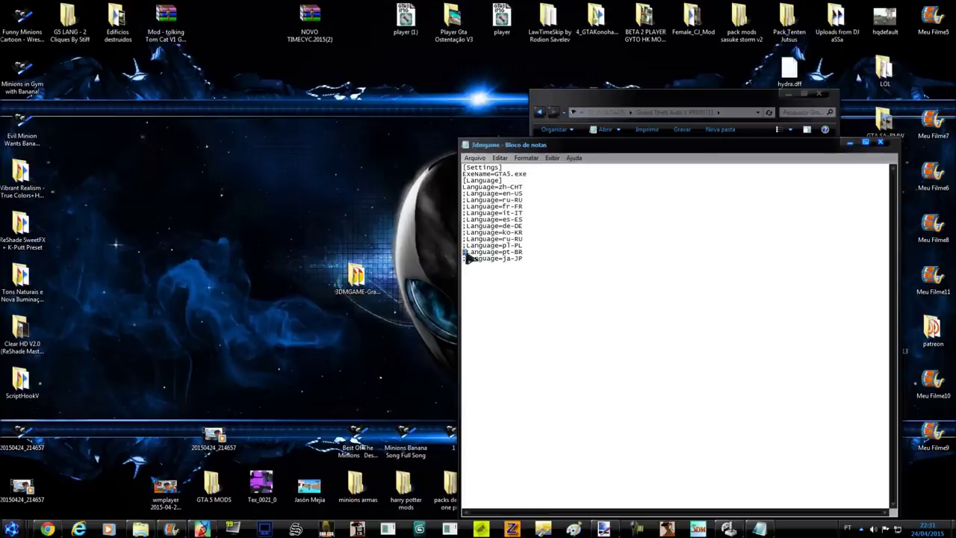
{"action": "left_click_drag", "start_coordinate": [523, 253], "coordinate": [465, 255]}
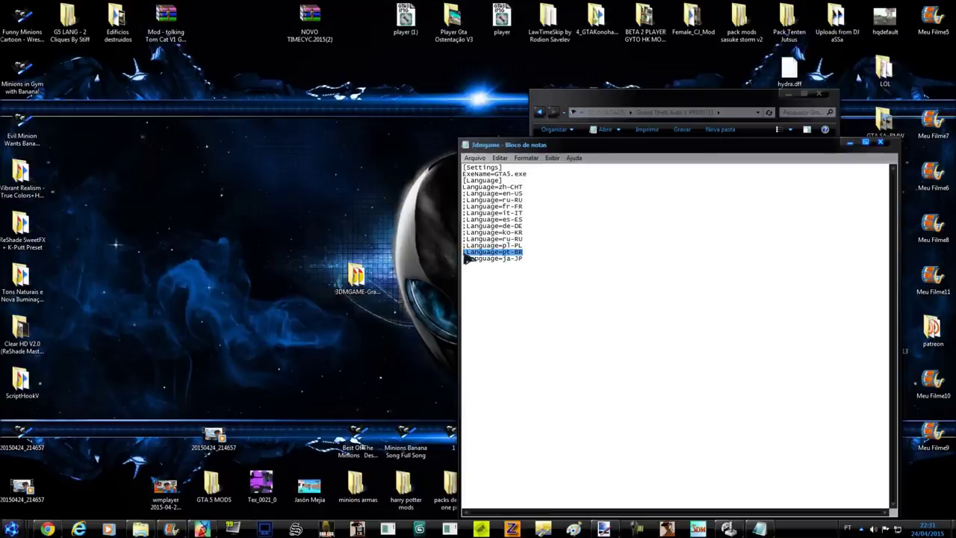
{"action": "left_click", "coordinate": [466, 274]}
{"action": "key", "text": "Delete"}
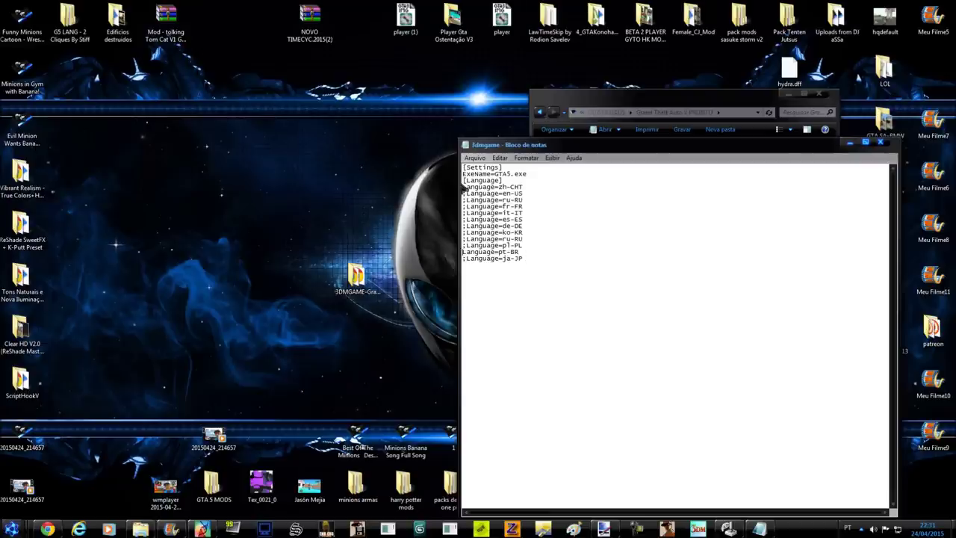
{"action": "left_click_drag", "start_coordinate": [523, 187], "coordinate": [464, 190]}
{"action": "left_click", "coordinate": [462, 215]}
{"action": "type", "text": ";"}
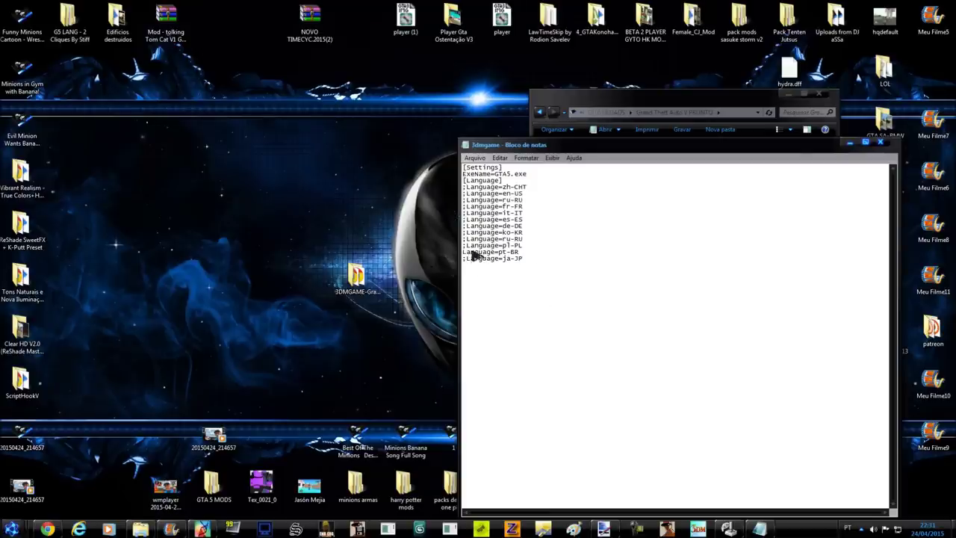
{"action": "left_click", "coordinate": [475, 159]}
{"action": "left_click", "coordinate": [486, 192]}
Step: Try activating Language=es-ES in place of Language=pt-BR using the semicolons, and restore pt-BR as the active language
{"action": "left_click_drag", "start_coordinate": [462, 220], "coordinate": [467, 220]}
{"action": "key", "text": "Delete"}
{"action": "type", "text": ";"}
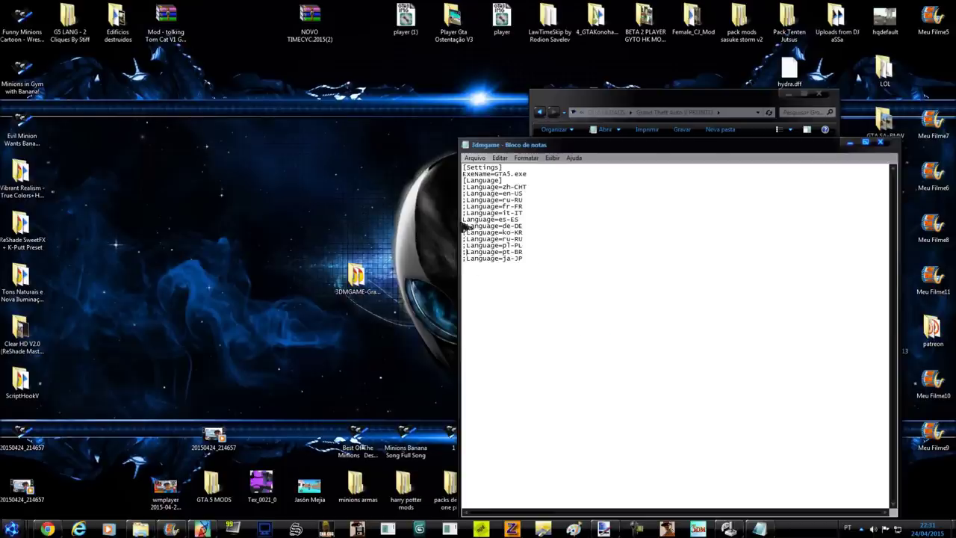
{"action": "left_click", "coordinate": [464, 194]}
{"action": "type", "text": ";"}
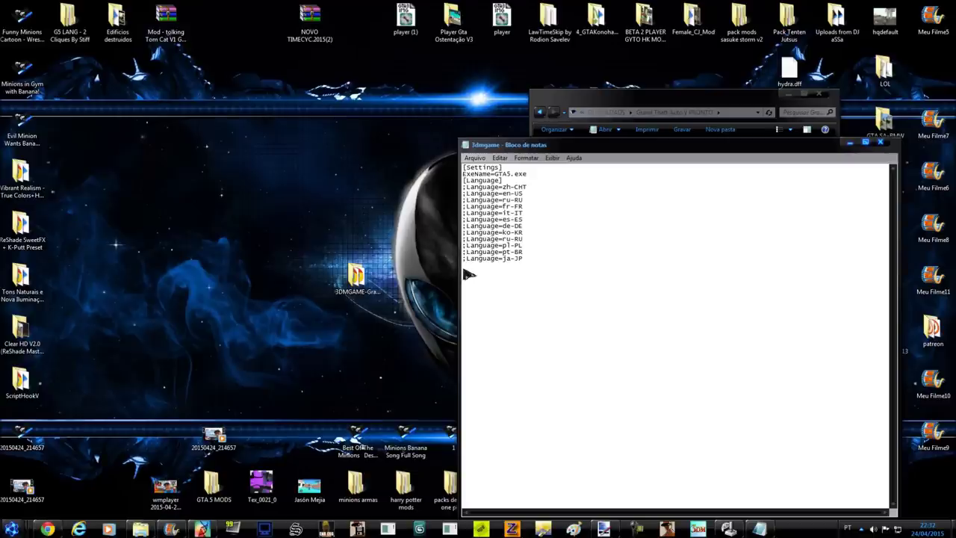
{"action": "key", "text": "BackSpace"}
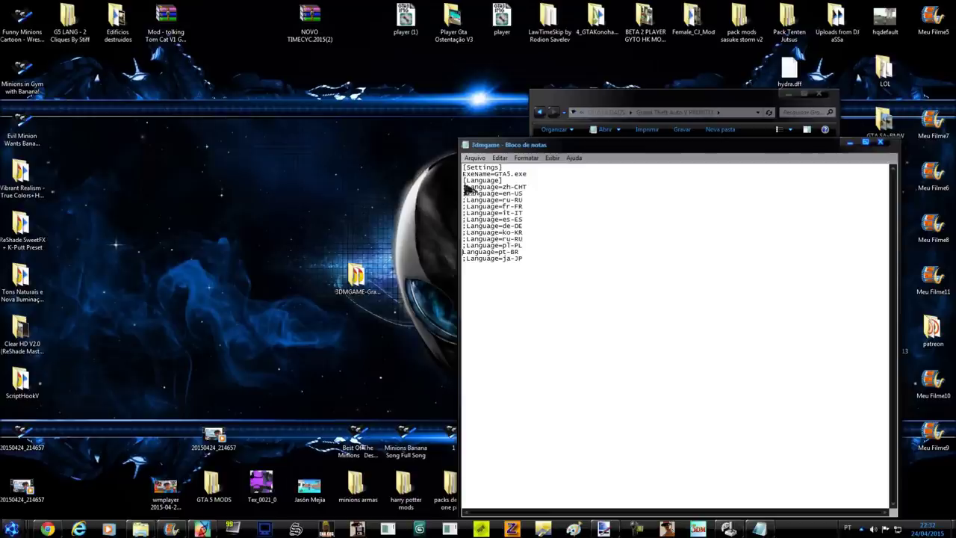
Step: Save the 3dmgame file with Language=pt-BR as the only uncommented language line and close it
{"action": "left_click_drag", "start_coordinate": [465, 187], "coordinate": [465, 200]}
{"action": "left_click", "coordinate": [466, 210]}
{"action": "left_click", "coordinate": [475, 157]}
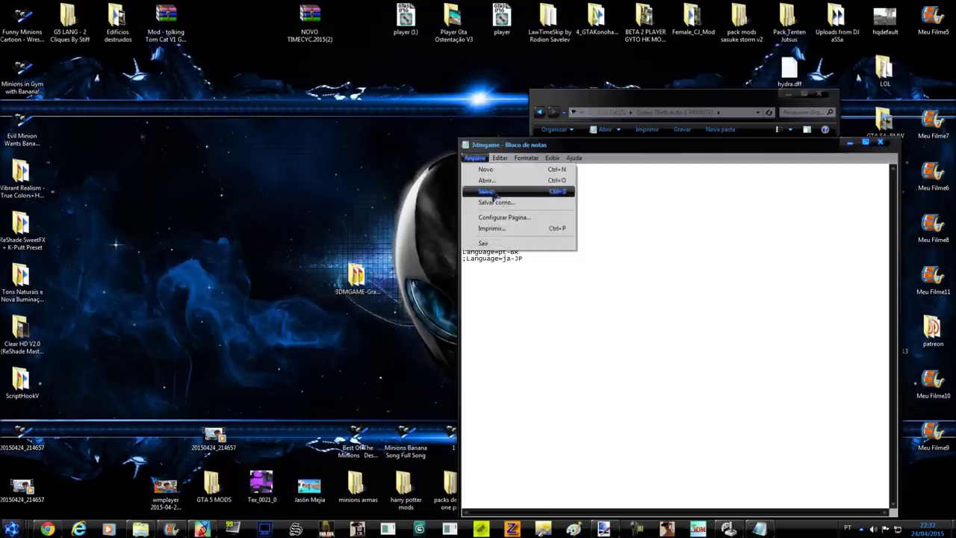
{"action": "left_click", "coordinate": [489, 193]}
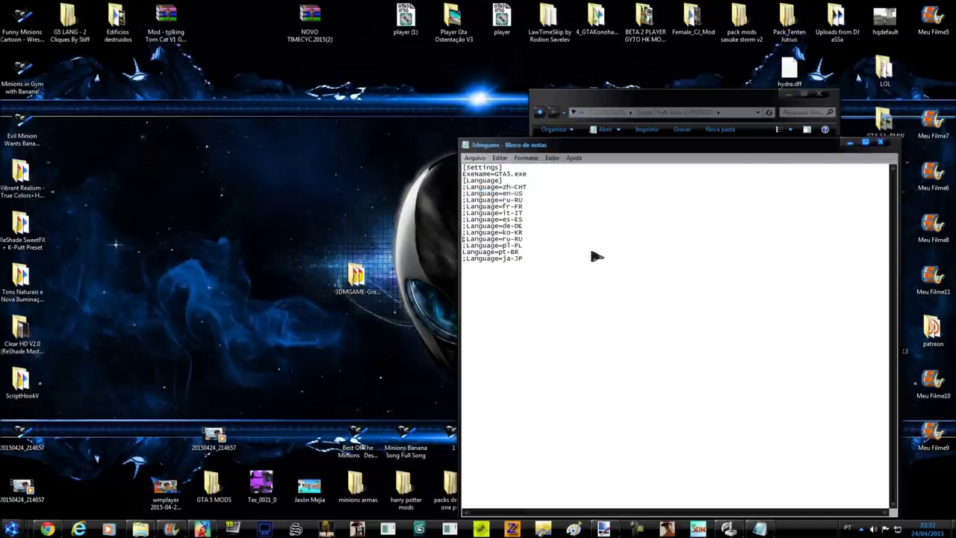
{"action": "left_click_drag", "start_coordinate": [521, 259], "coordinate": [502, 252]}
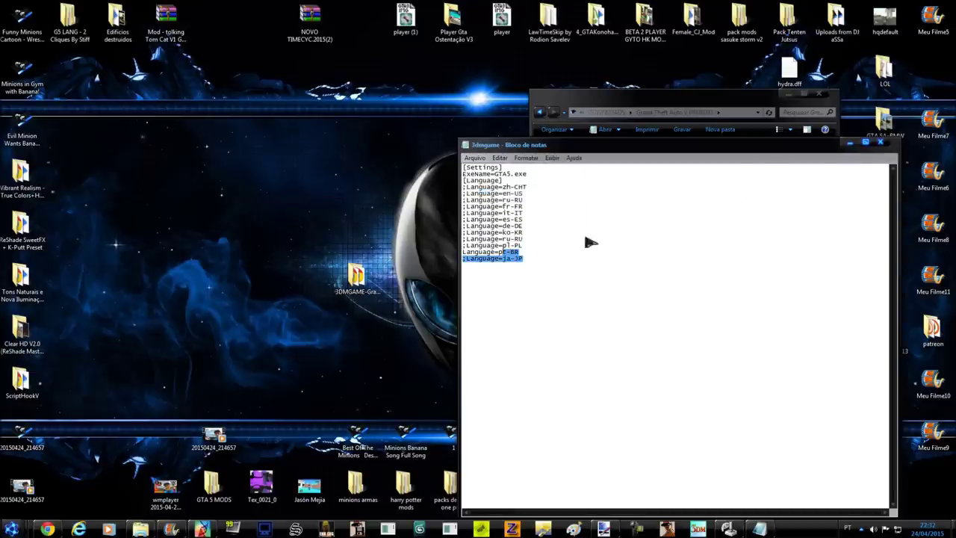
{"action": "left_click", "coordinate": [880, 142]}
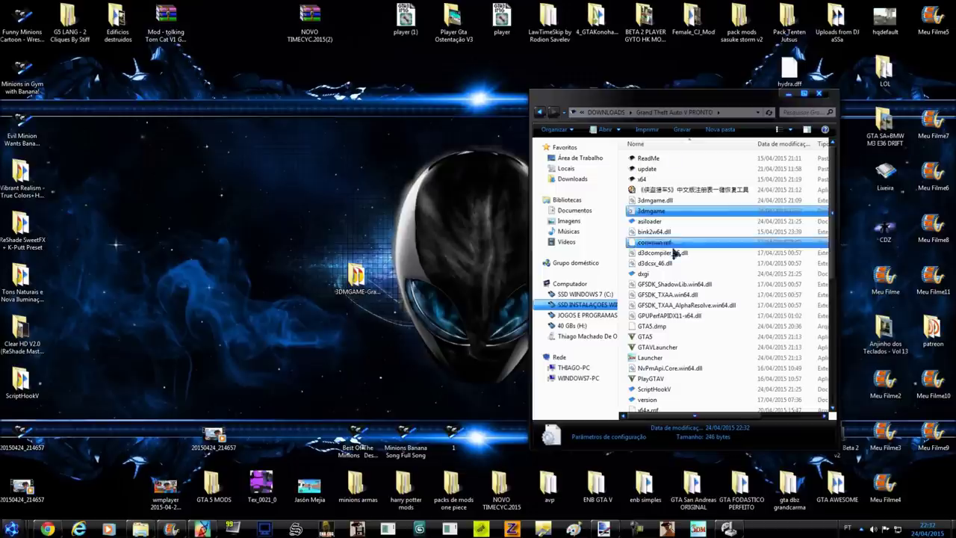
Step: Start the game with Launcher and check the language of the pause menu's settings, statistics and game pages before resuming play
{"action": "left_click", "coordinate": [675, 360]}
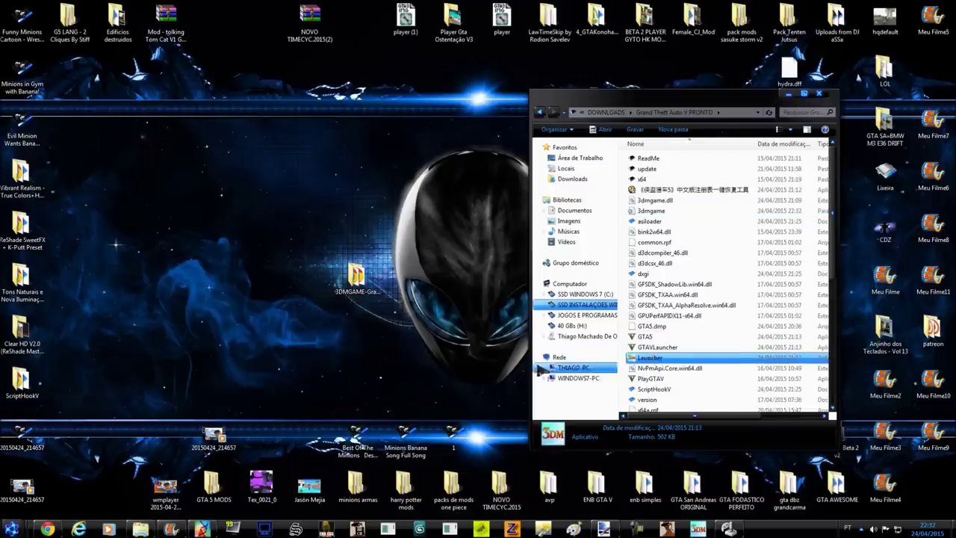
{"action": "left_click", "coordinate": [380, 383]}
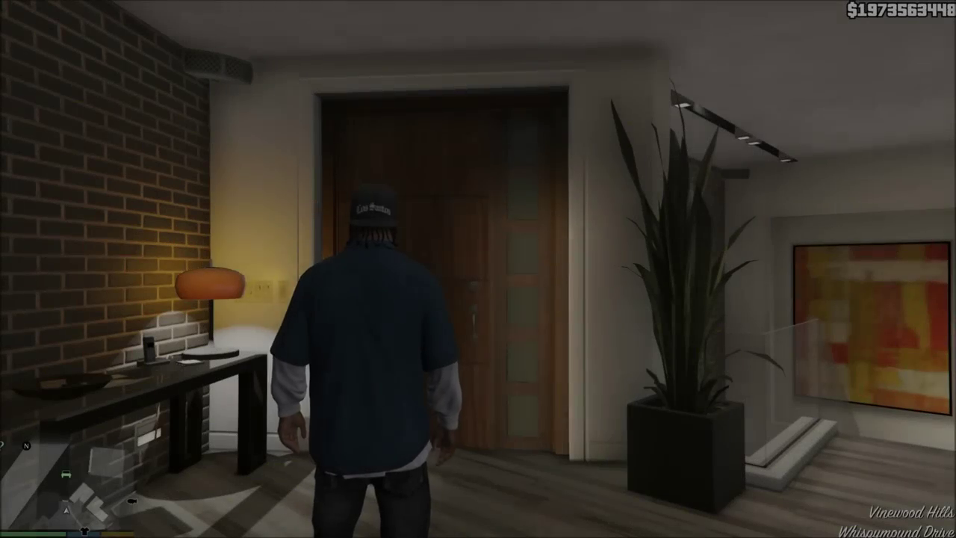
{"action": "key", "text": "Escape"}
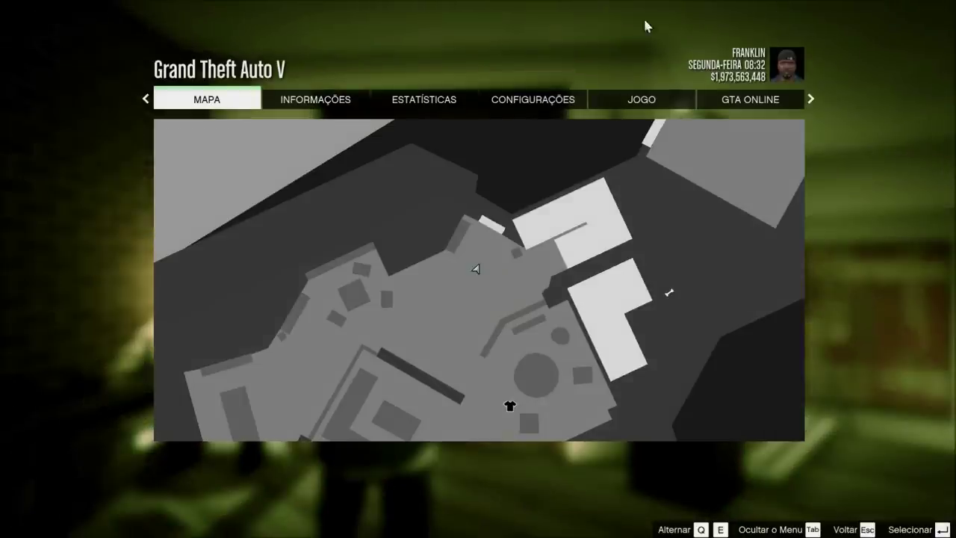
{"action": "left_click", "coordinate": [538, 104]}
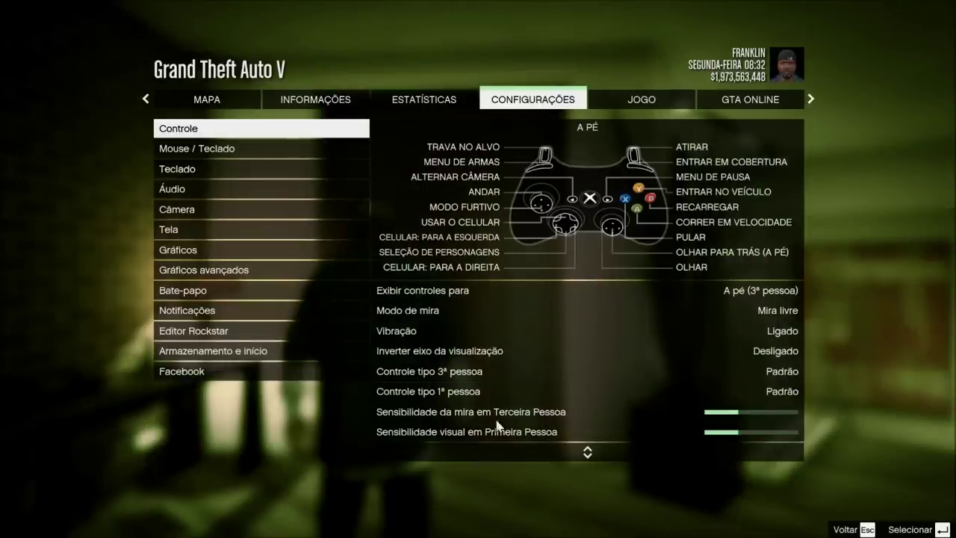
{"action": "left_click", "coordinate": [417, 103]}
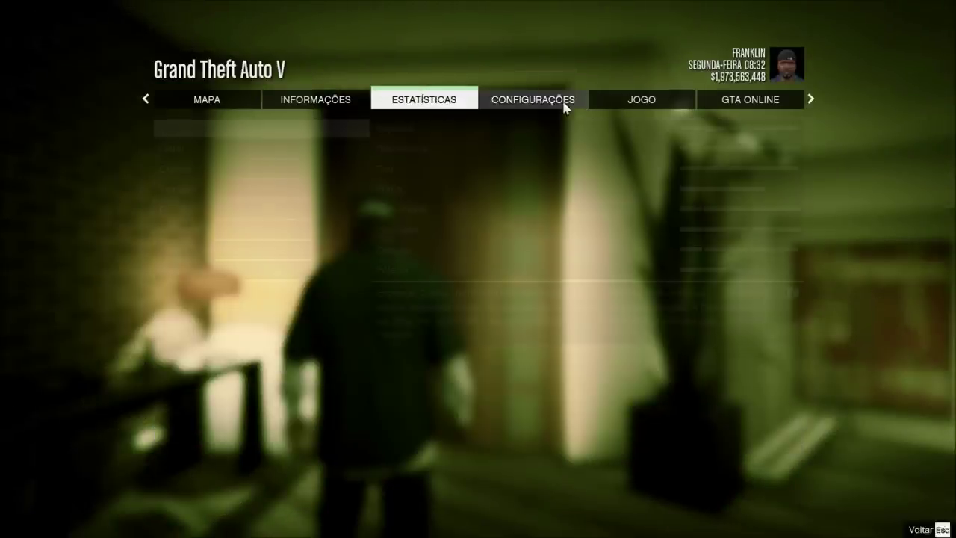
{"action": "left_click", "coordinate": [618, 100]}
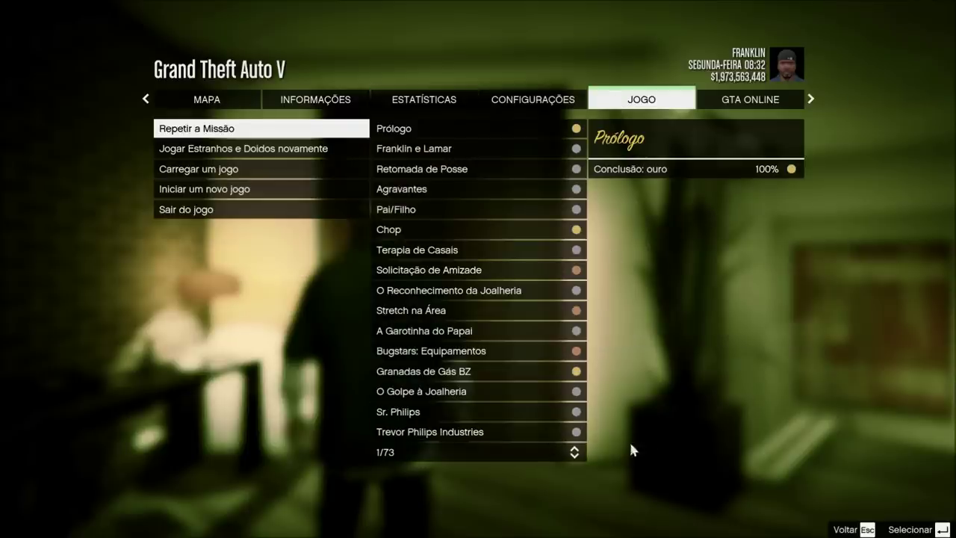
{"action": "key", "text": "Escape"}
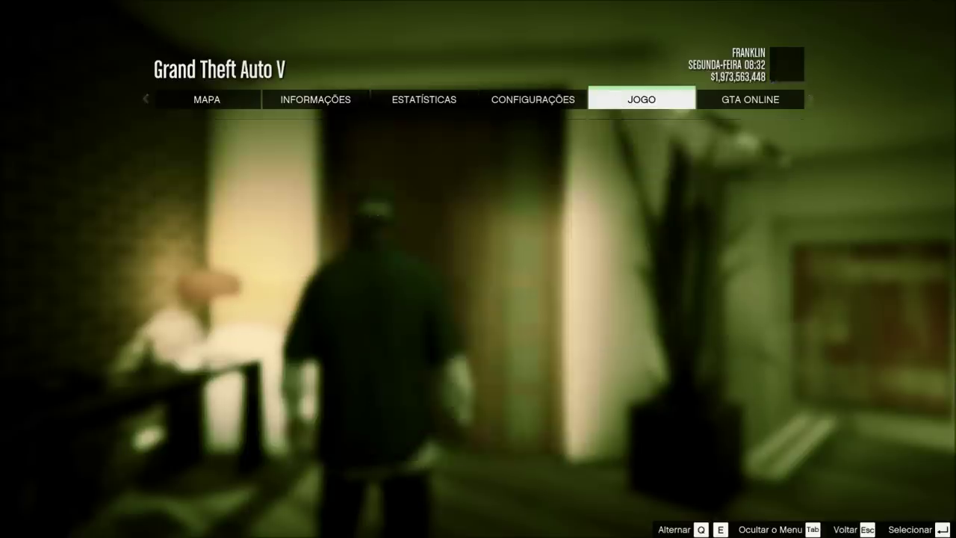
{"action": "key", "text": "a"}
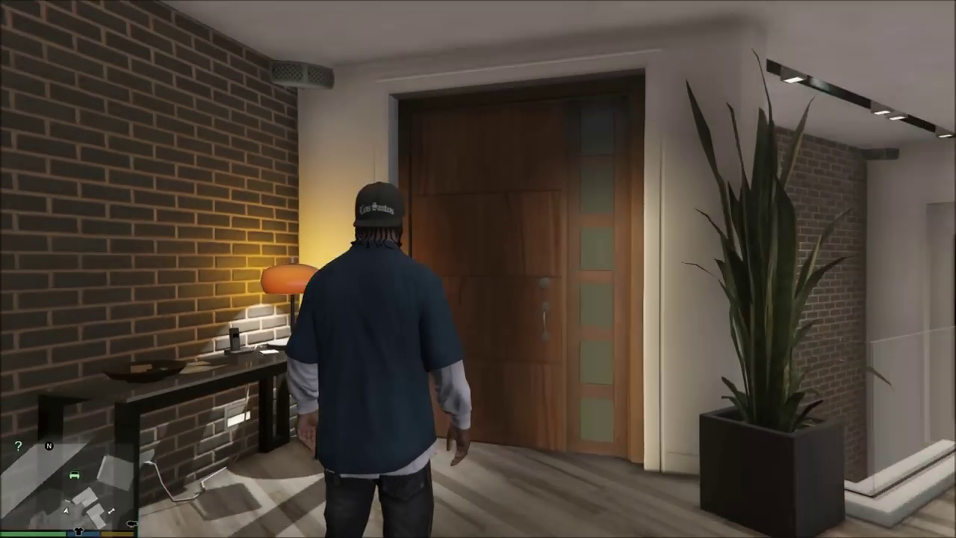